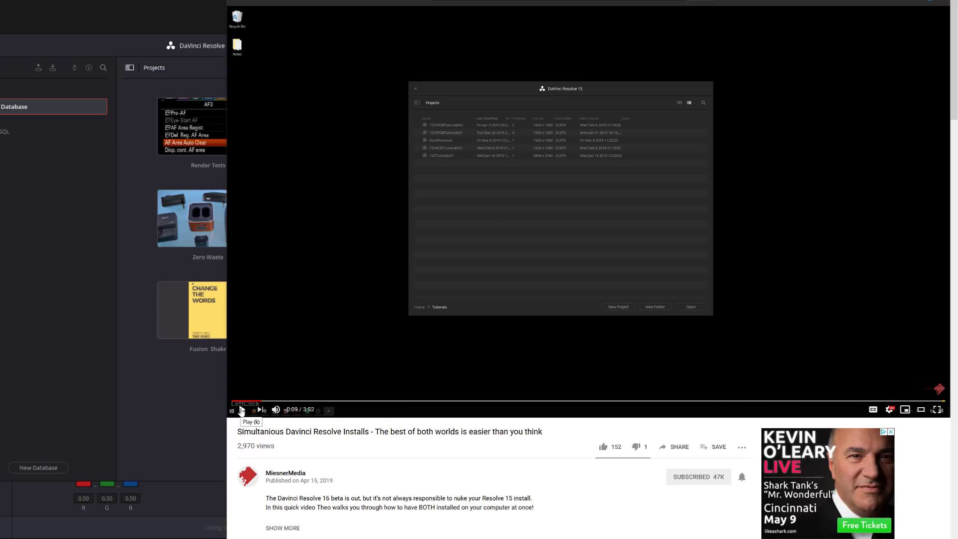
- Play part of the YouTube video about simultaneous DaVinci Resolve installs, pause it and look over its description and comments
click(242, 410)
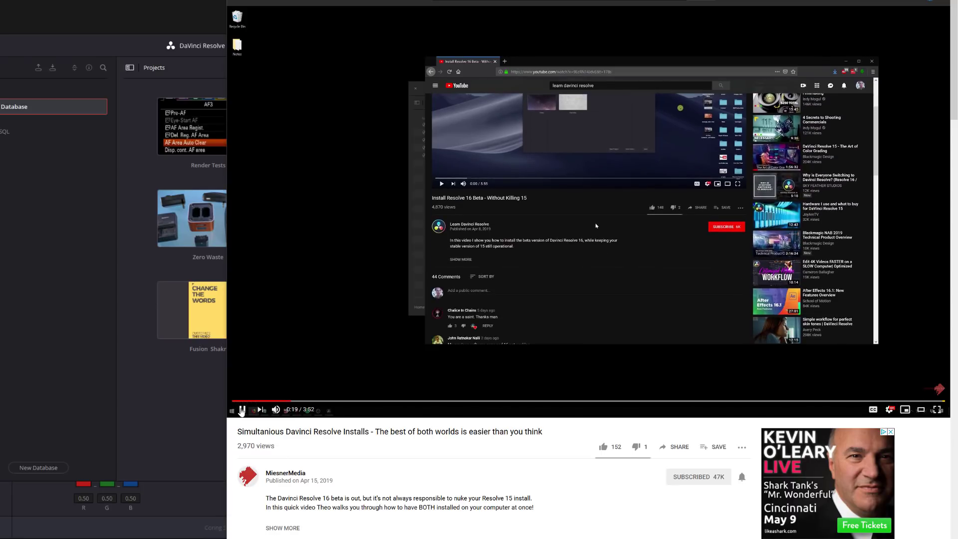
click(241, 411)
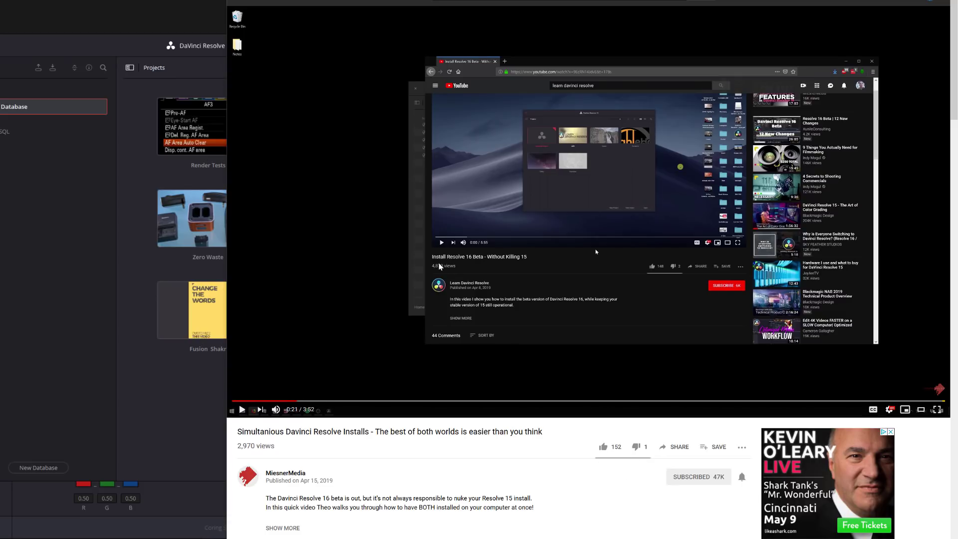
scroll(440, 266, down, 4)
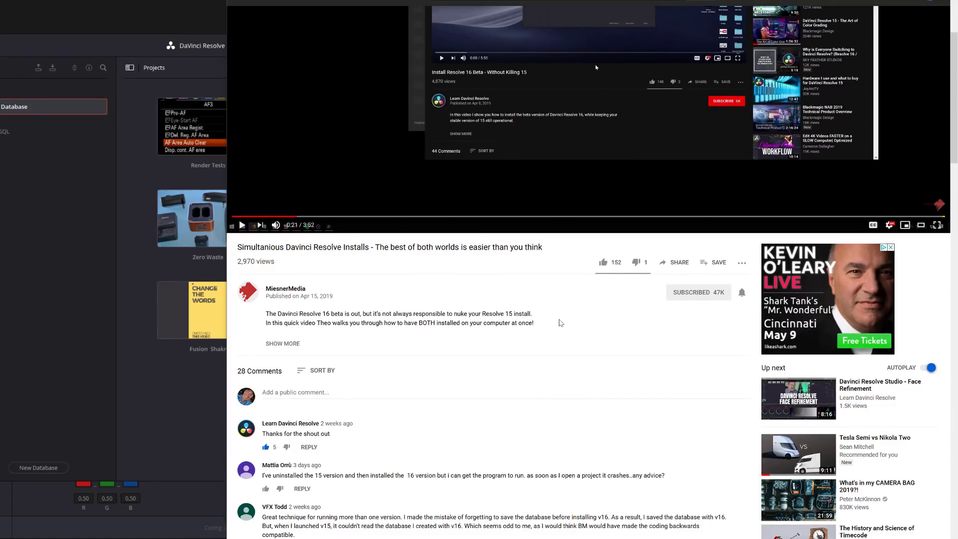
scroll(560, 323, up, 4)
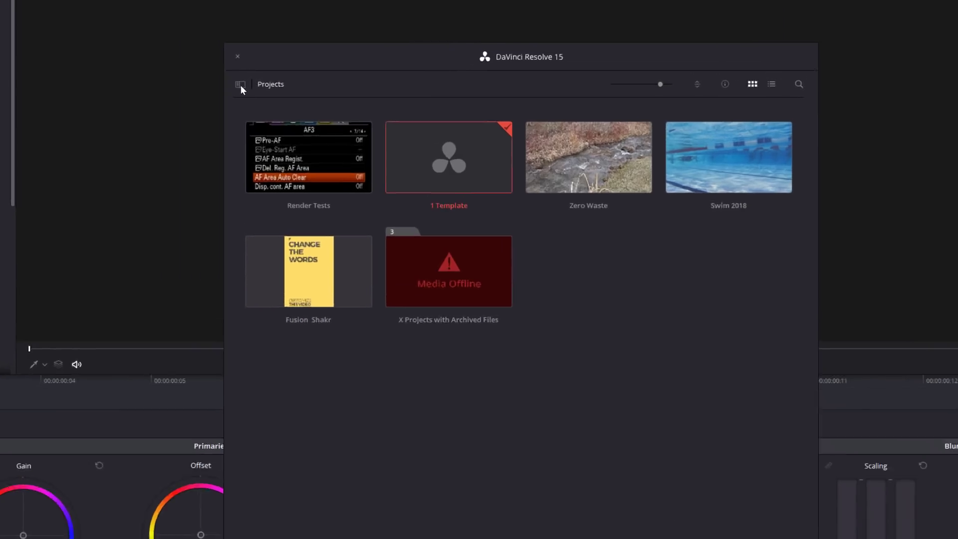
- Back up the Local Database in DaVinci Resolve 15 to the Scratch (S:) drive as Local Database.resolve.diskdb
click(240, 84)
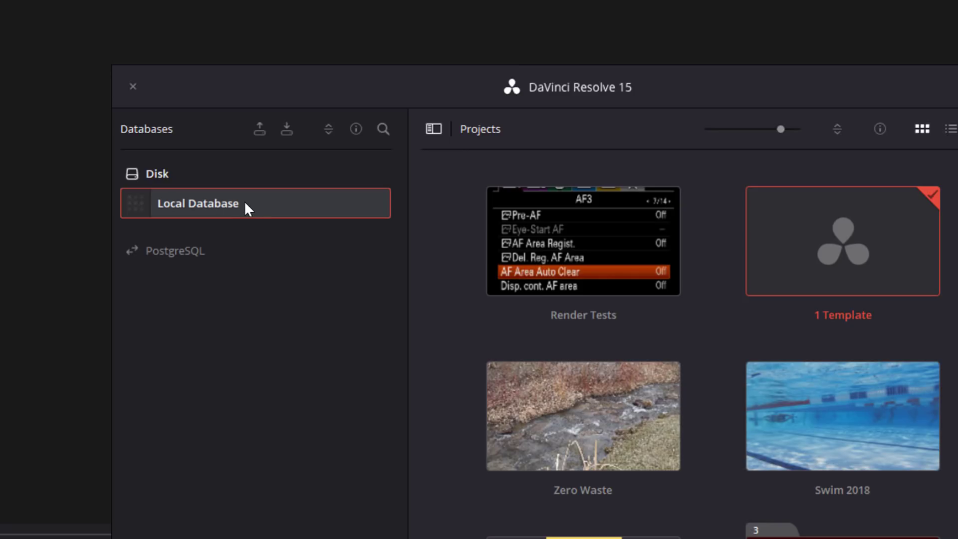
click(260, 132)
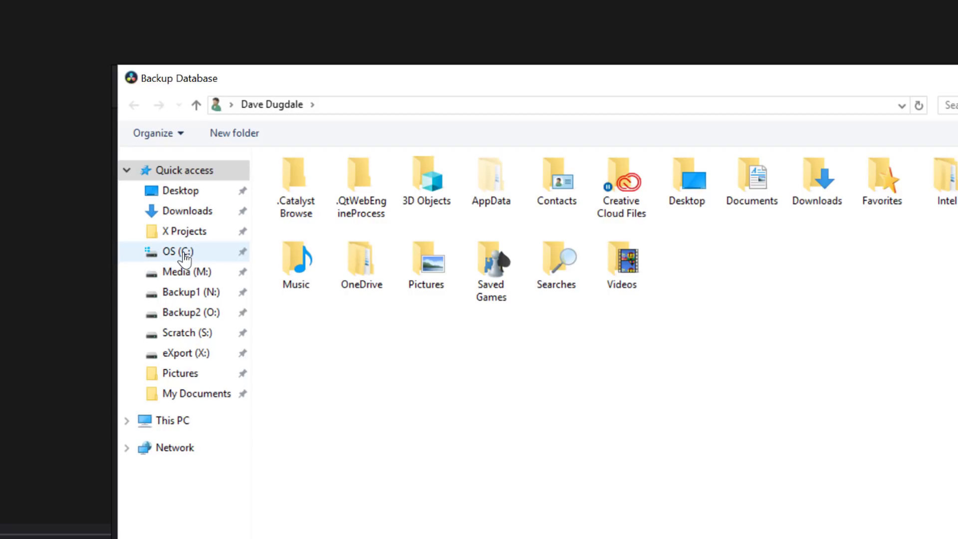
click(183, 339)
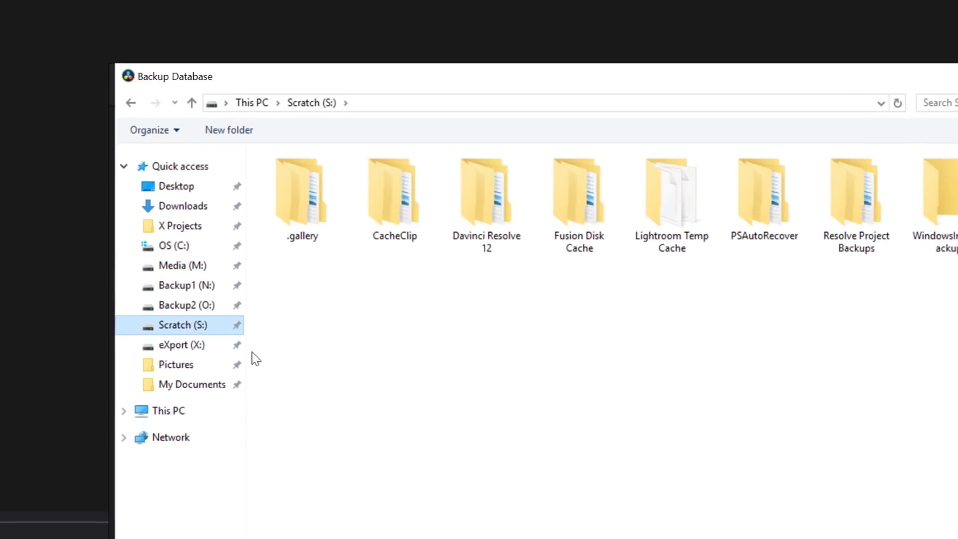
click(188, 462)
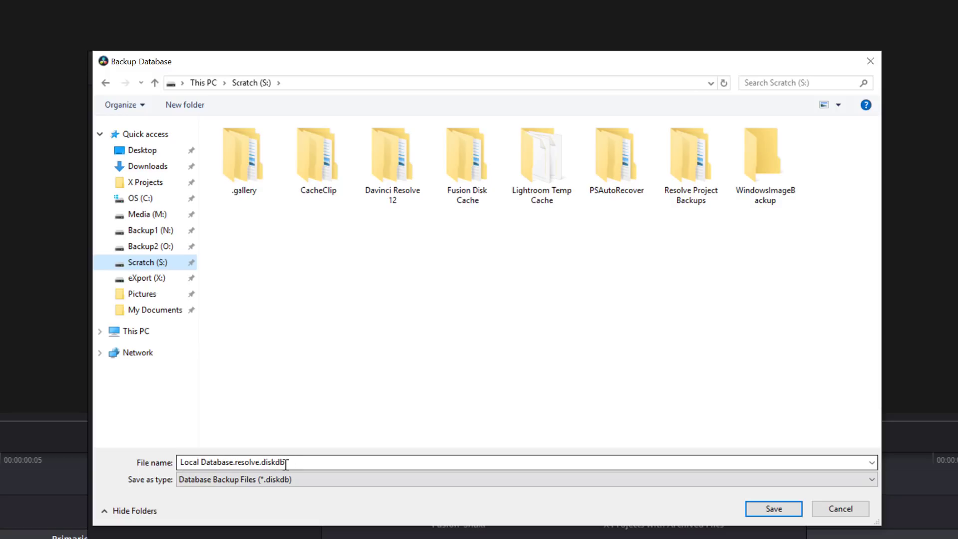
click(779, 507)
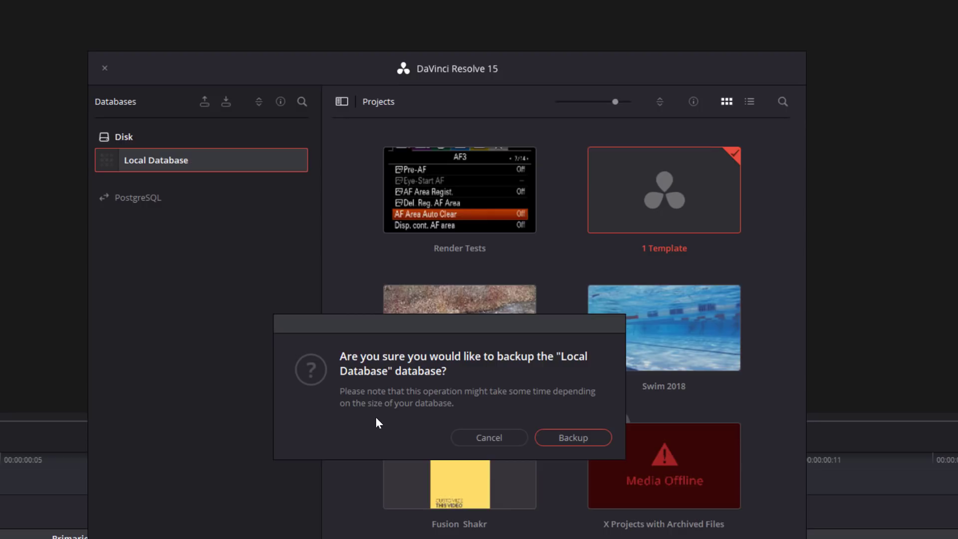
click(573, 438)
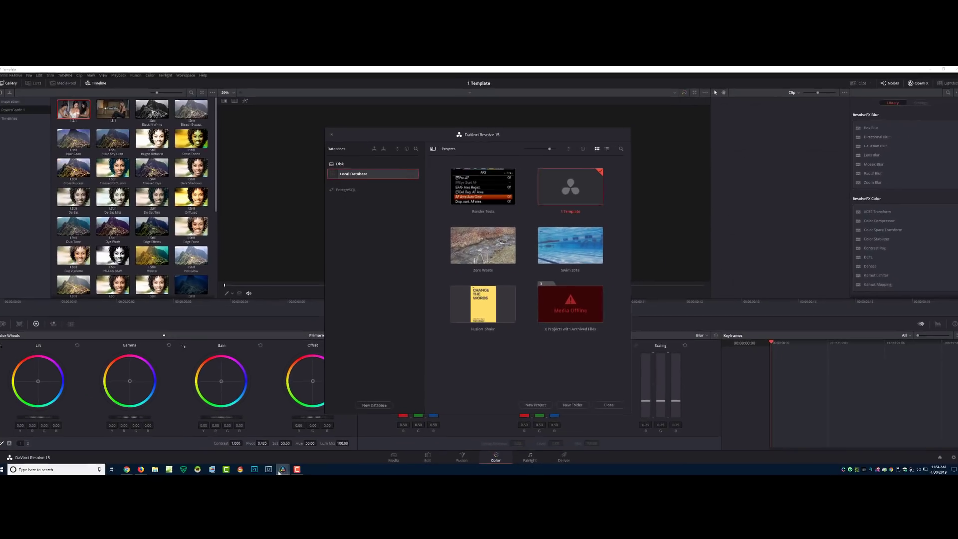
- Check the database backup file on the Scratch (S:) drive in File Explorer and dismiss the backup notice
mouse_move(283, 467)
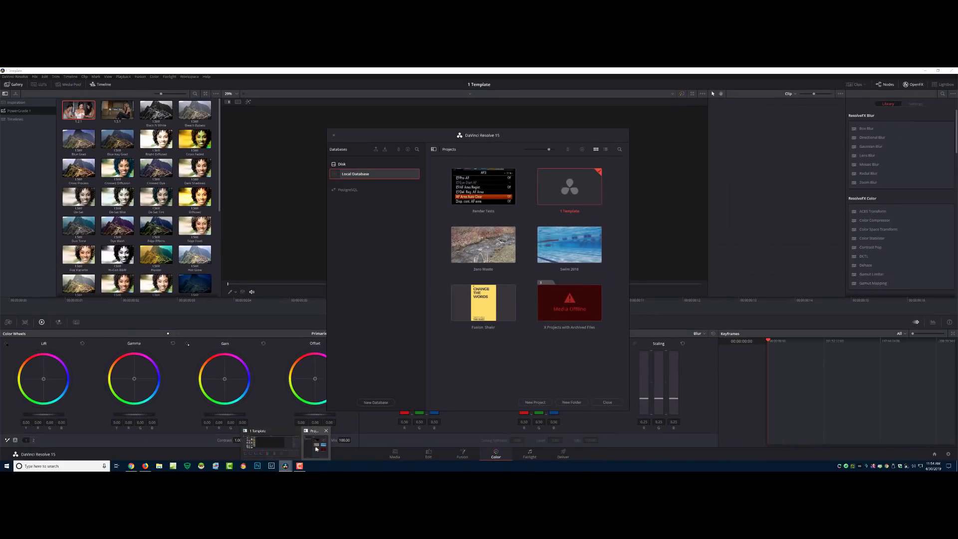
mouse_move(302, 448)
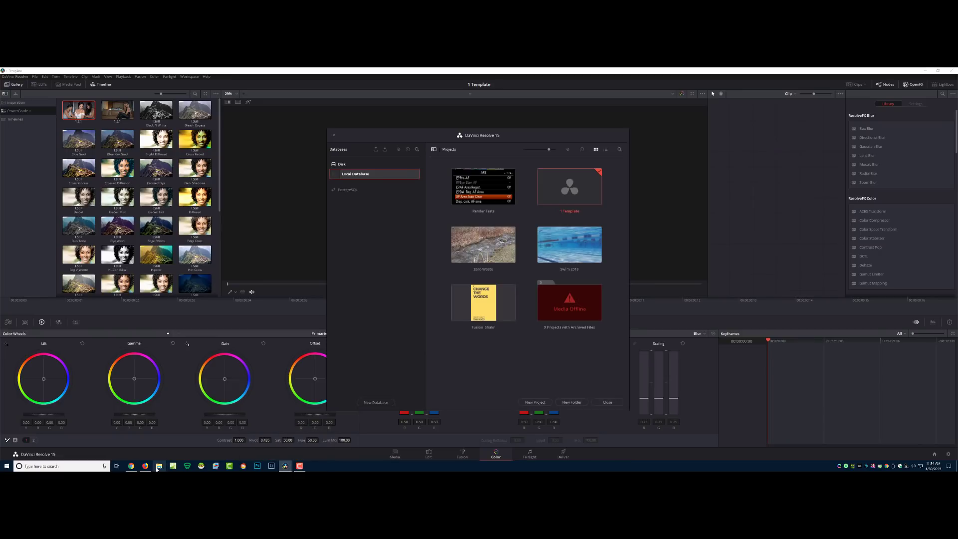
click(159, 466)
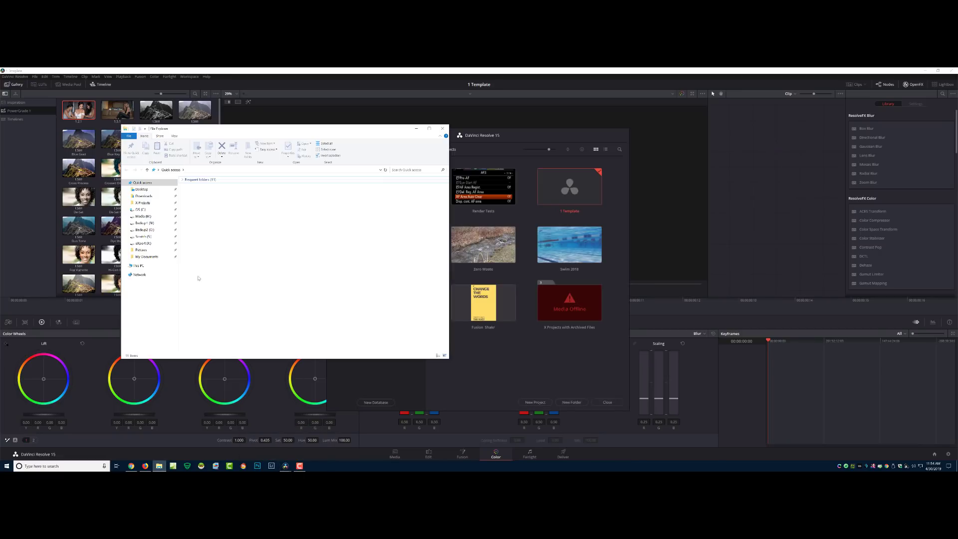
click(143, 237)
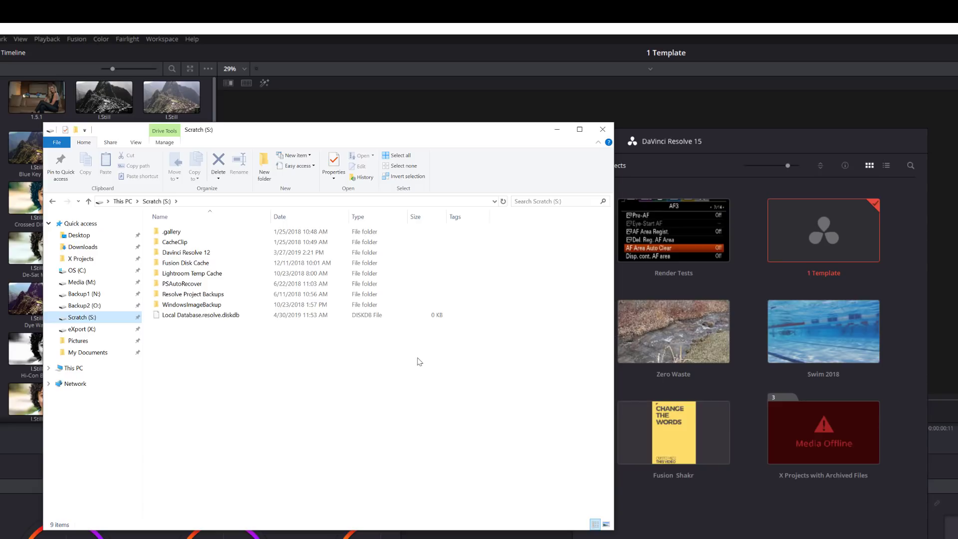
drag(449, 129, 231, 122)
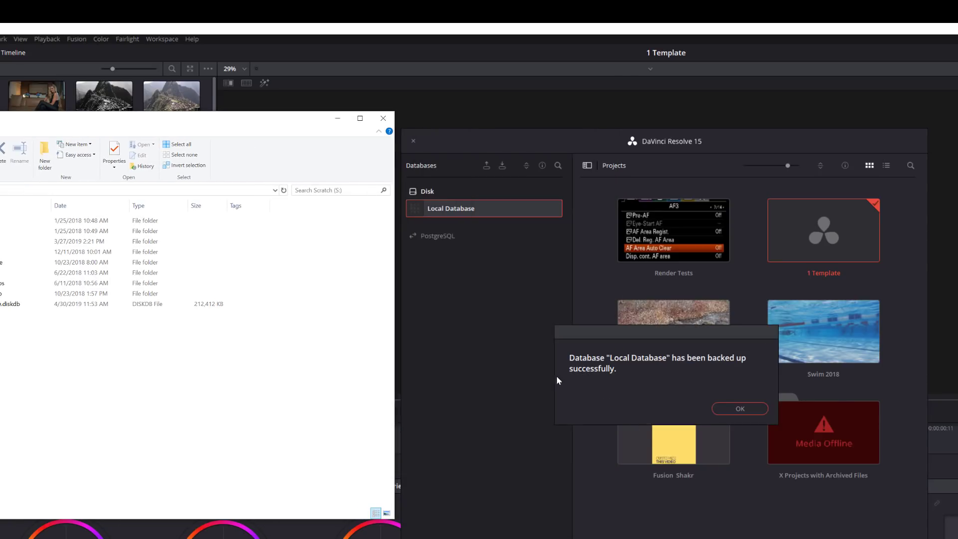
click(740, 409)
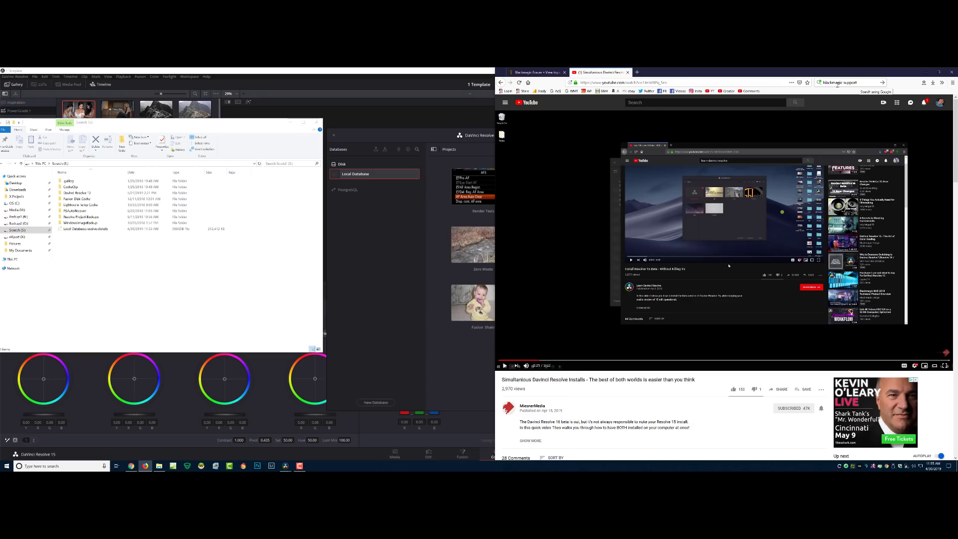
- Switch to Firefox, search the web for "blackmagic support" and open Blackmagic Design's Support Center
click(862, 83)
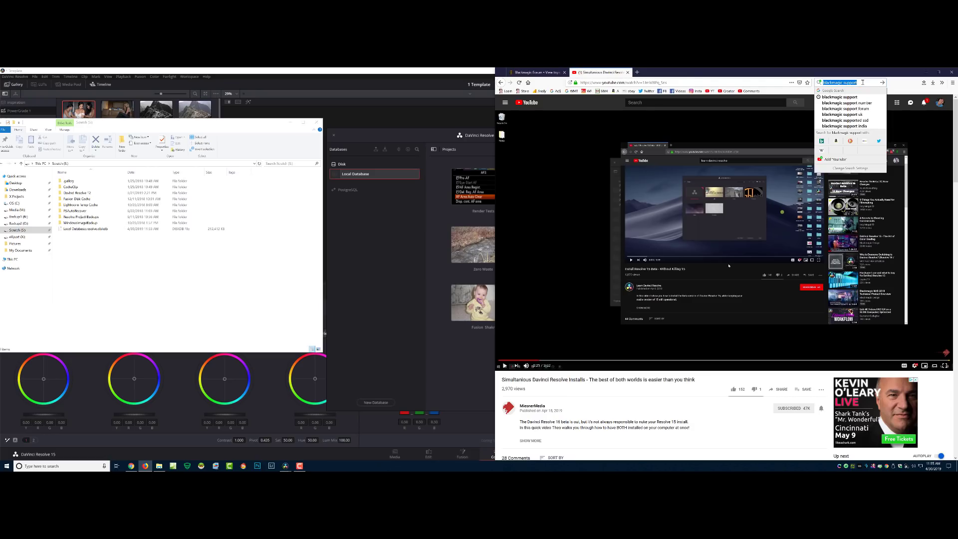
key(Return)
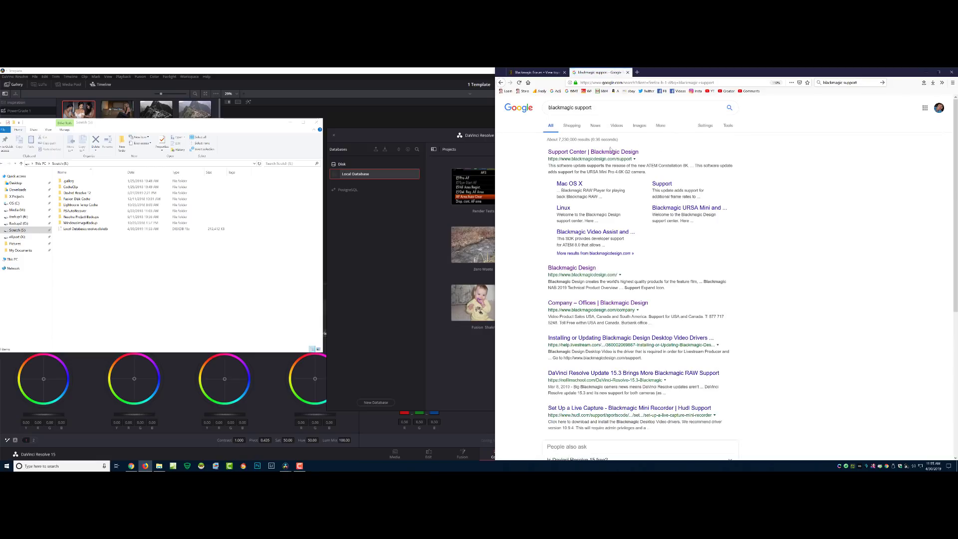
click(602, 152)
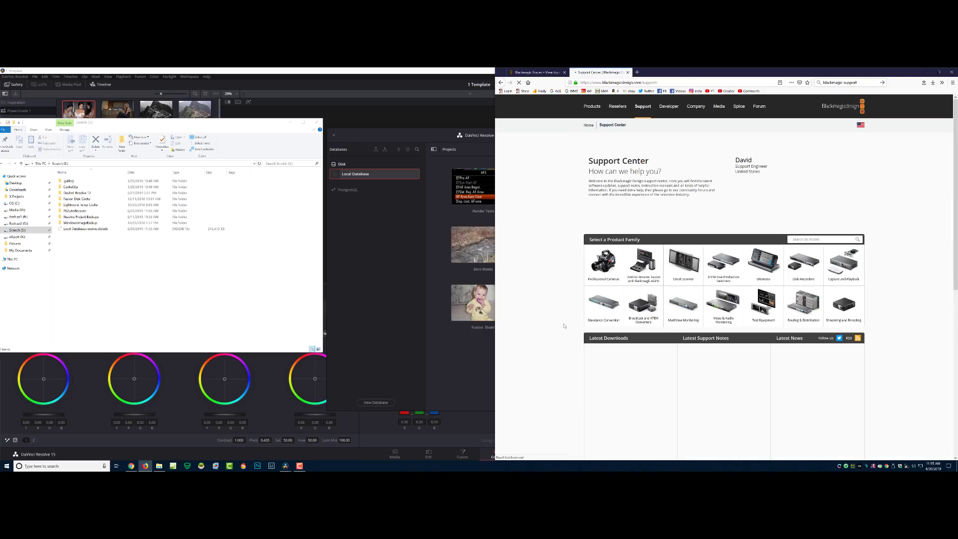
- Download DaVinci Resolve 16 Studio Public Beta for Windows without registering, saving DaVinci_Resolve_Studio_16.0b1_Windows.zip
scroll(562, 324, down, 2)
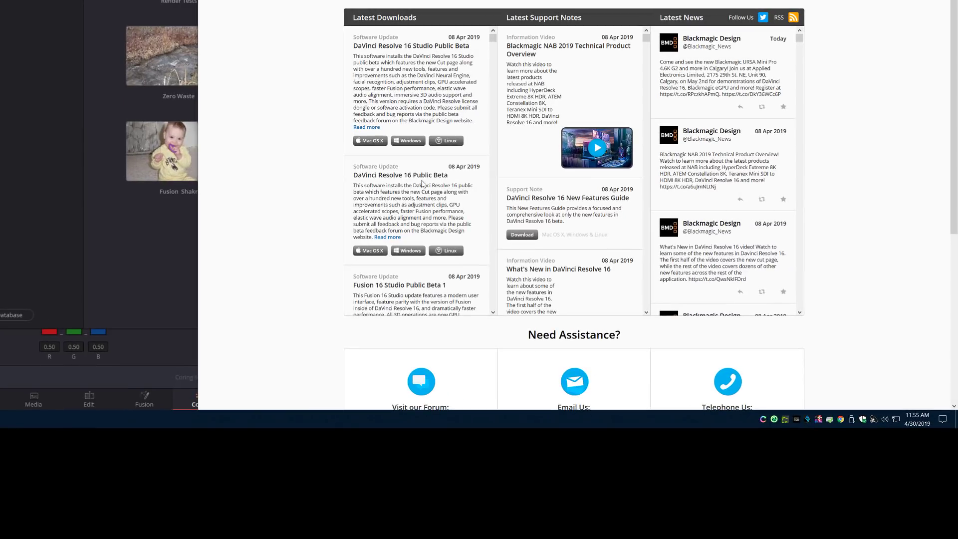
click(408, 142)
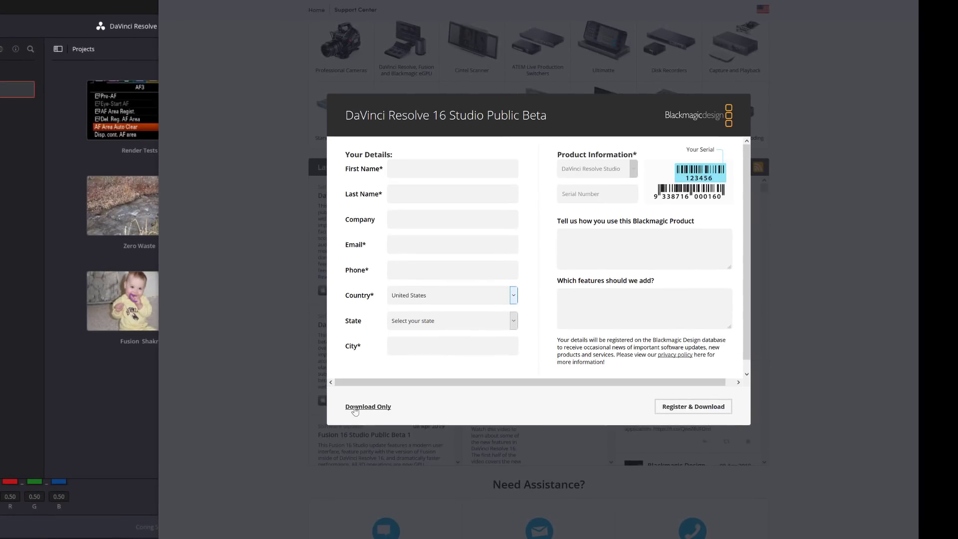
click(360, 407)
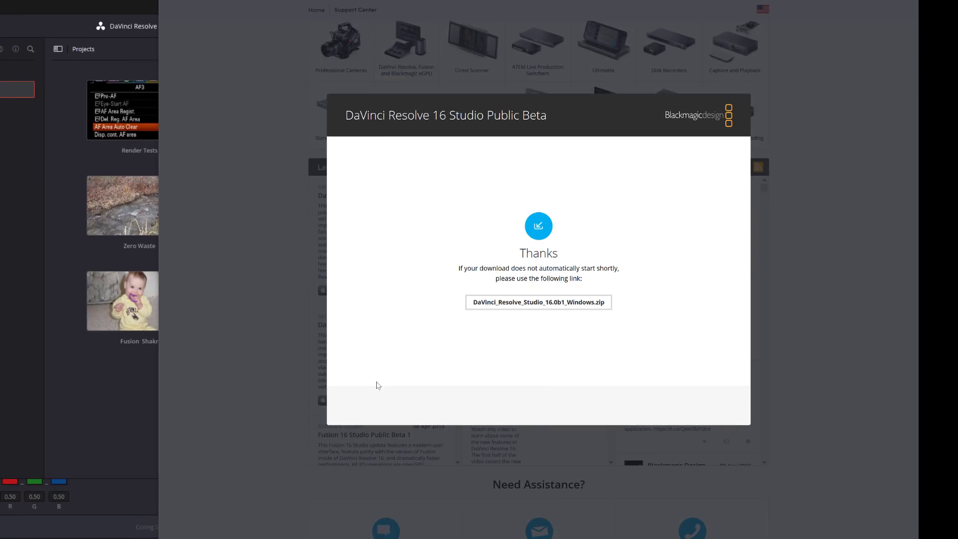
click(555, 305)
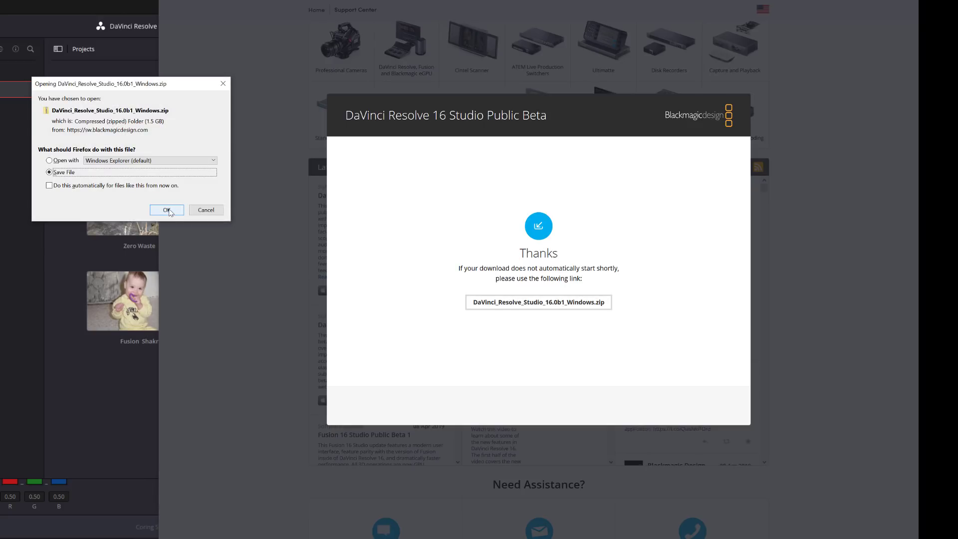
click(169, 210)
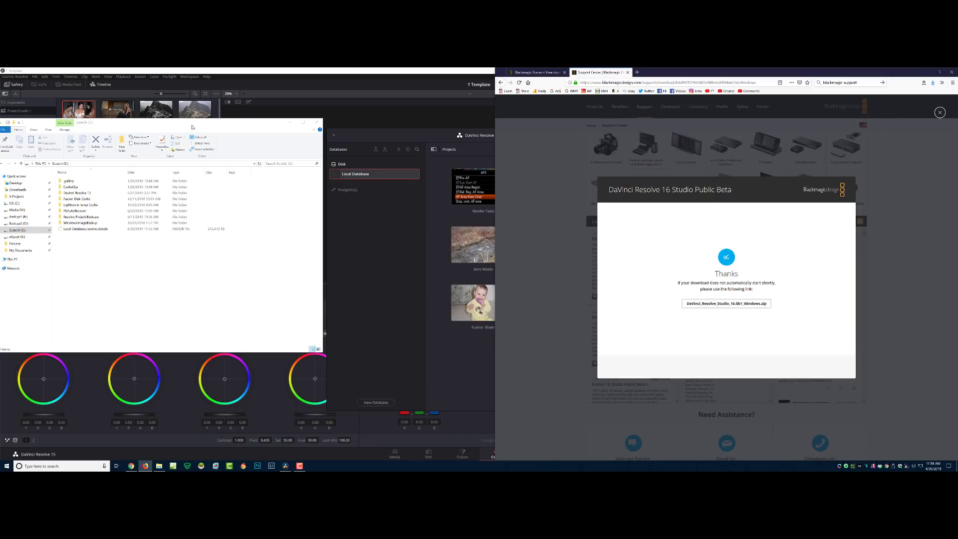
- Switch to File Explorer and open the Blackmagic Design folder in Program Files on the C: drive
drag(199, 124, 476, 150)
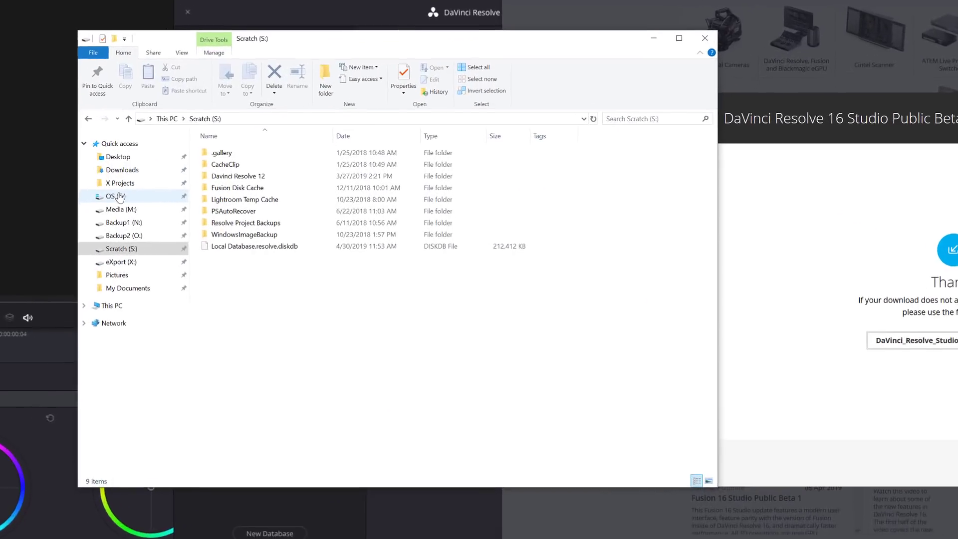
click(119, 196)
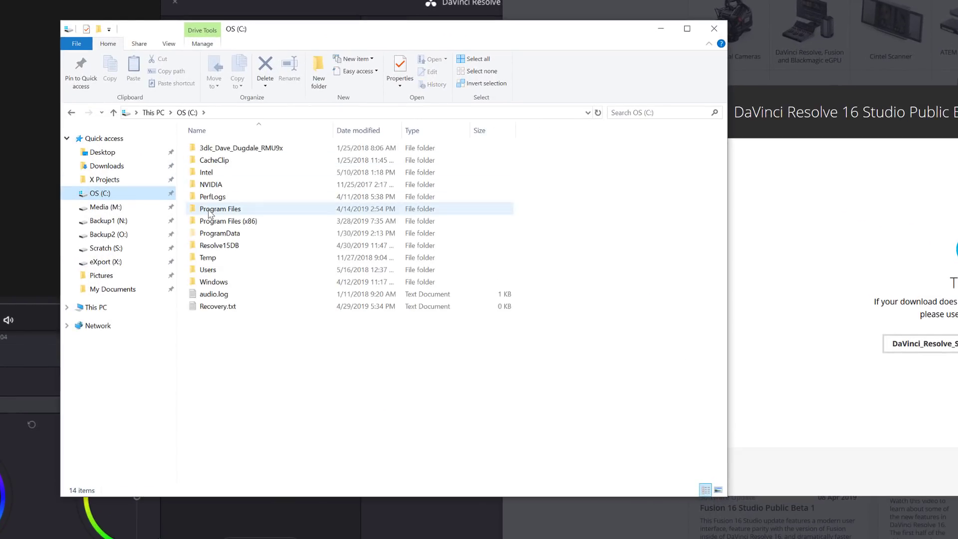
double_click(210, 210)
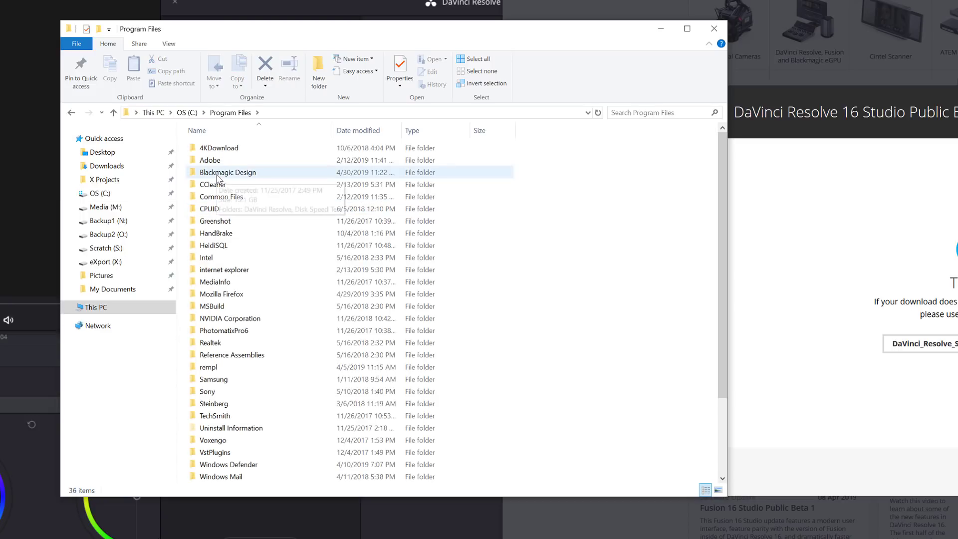
double_click(219, 175)
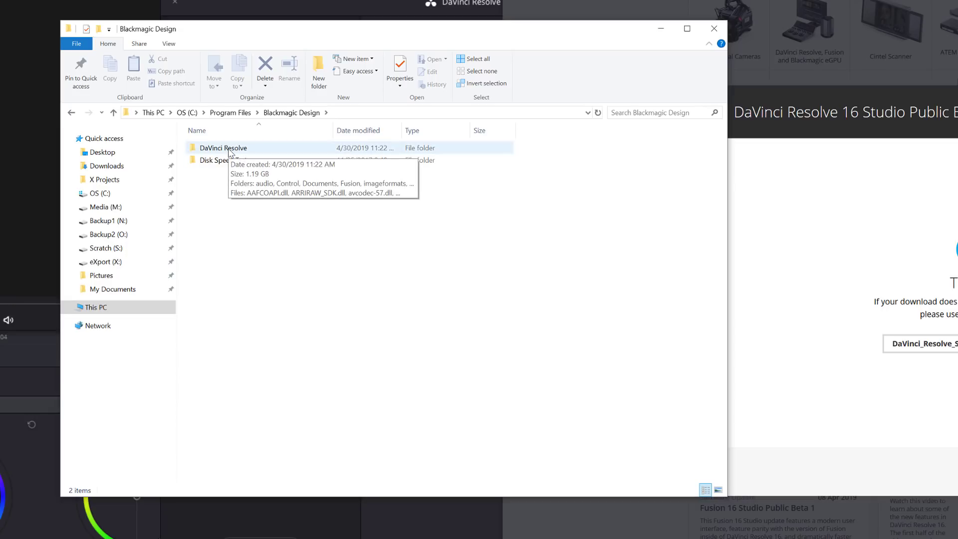
- Duplicate the DaVinci Resolve folder inside the Blackmagic Design folder, granting administrator permission
click(214, 150)
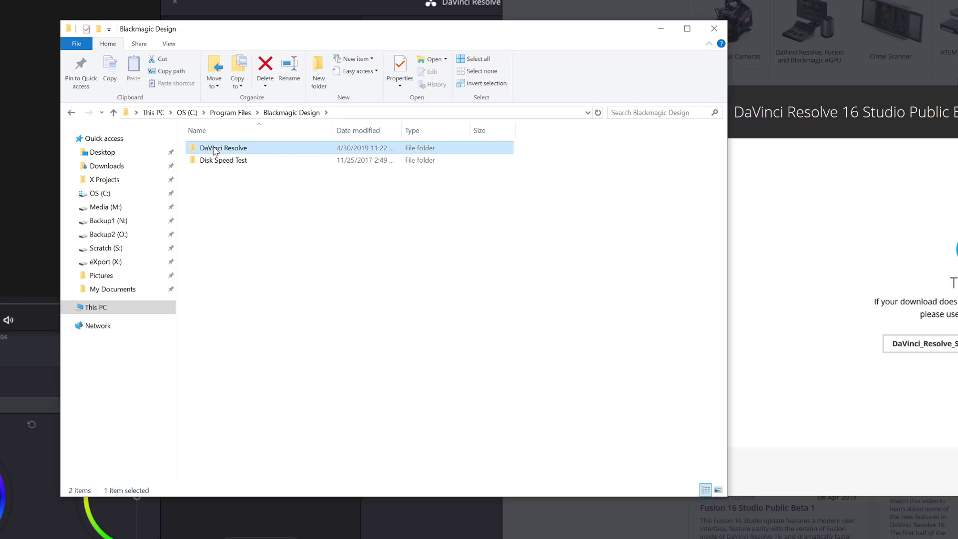
key(ctrl+c)
key(ctrl+v)
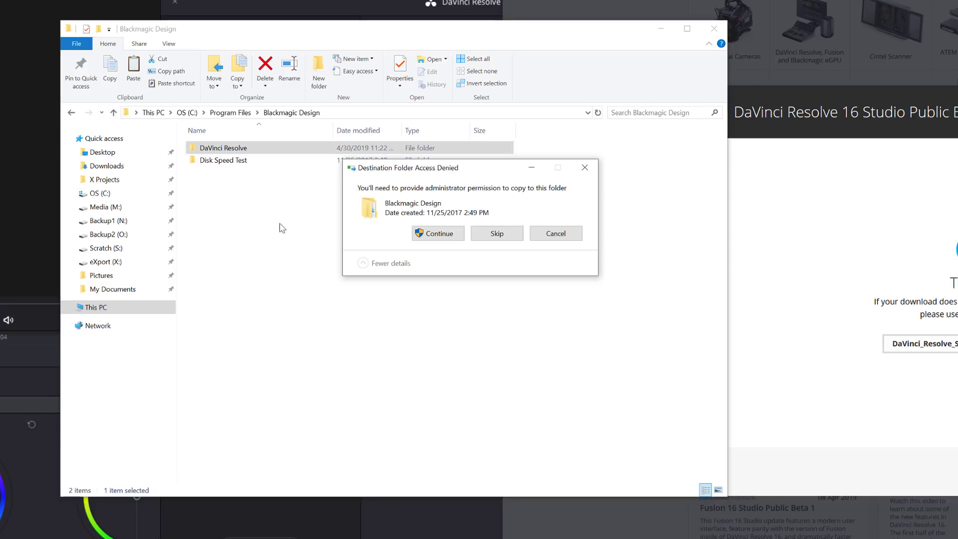
click(437, 234)
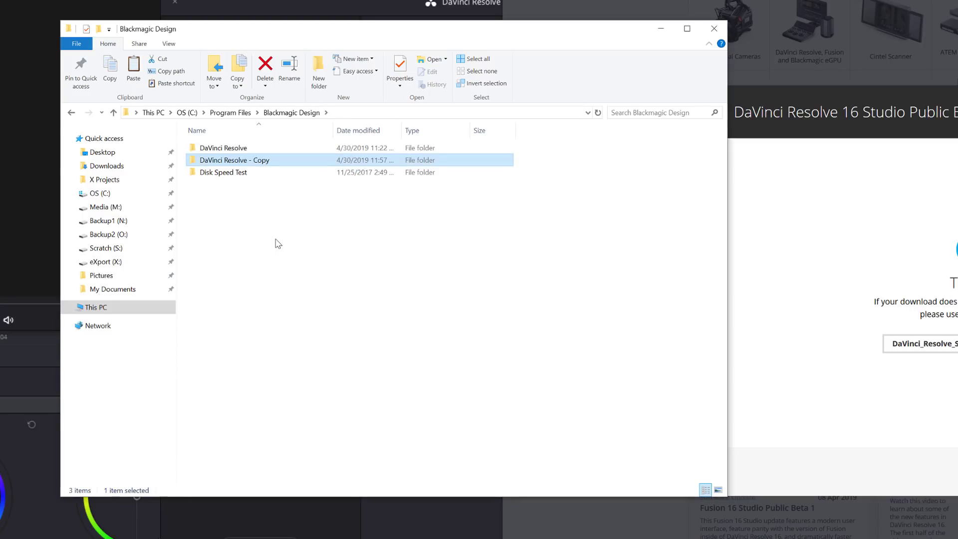
- Rename the copied DaVinci Resolve folder as "DaVinci Resolve 15"
click(263, 162)
click(256, 163)
drag(252, 162, 267, 160)
key(BackSpace)
text(15)
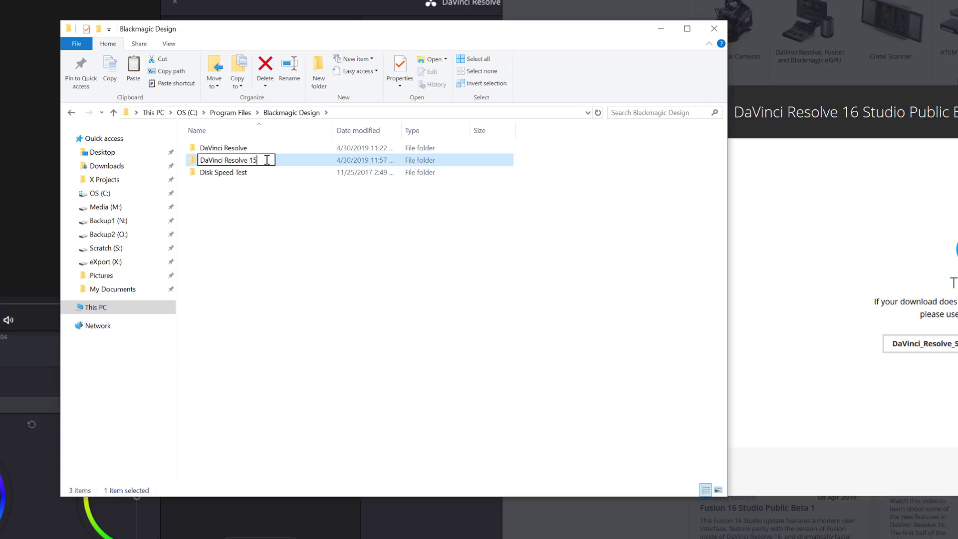
key(Return)
click(457, 305)
- Create a desktop shortcut to Resolve.exe from the DaVinci Resolve 15 folder
double_click(210, 159)
scroll(280, 301, down, 20)
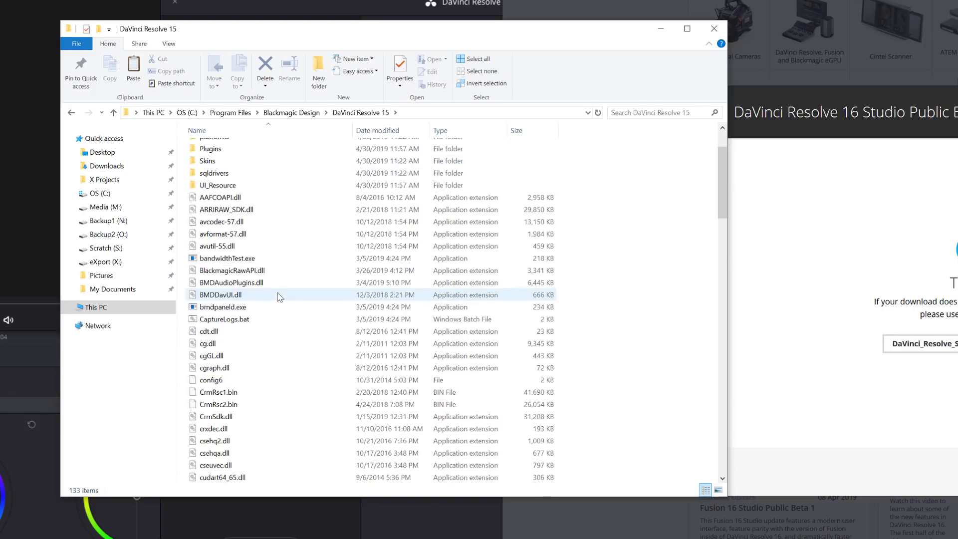
scroll(278, 305, down, 12)
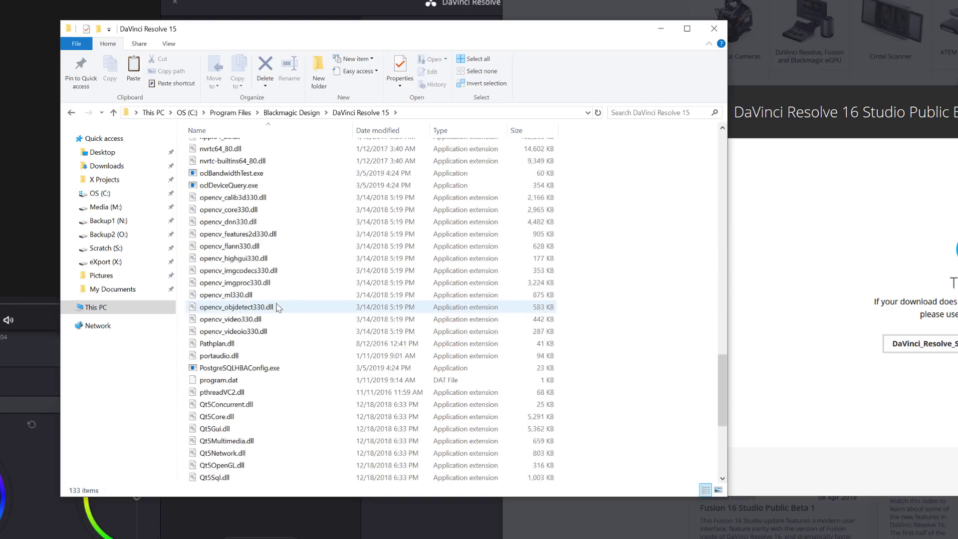
right_click(218, 310)
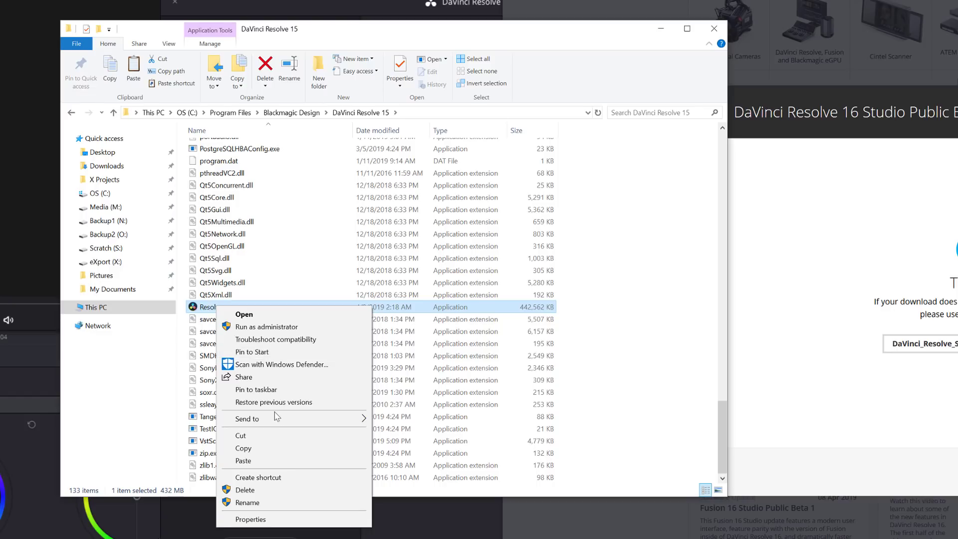
mouse_move(299, 419)
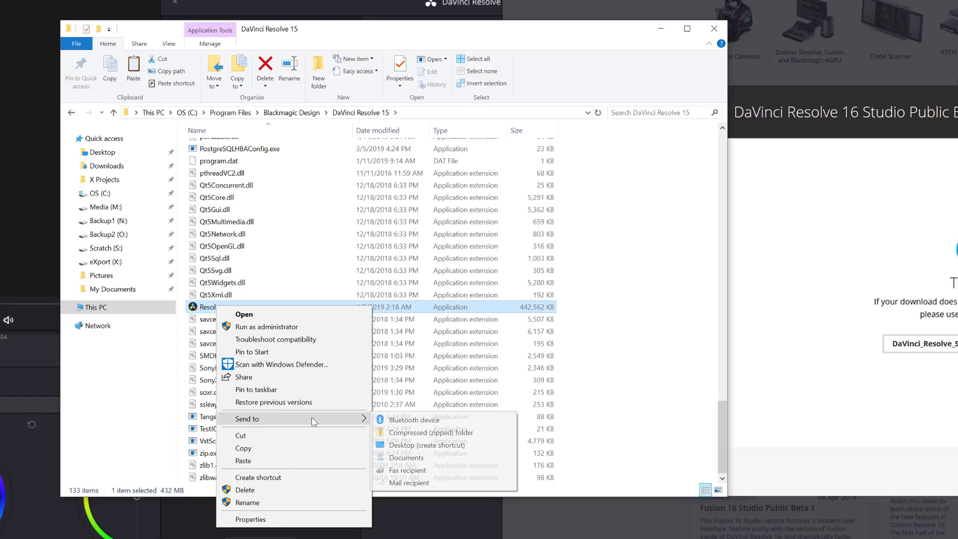
click(408, 445)
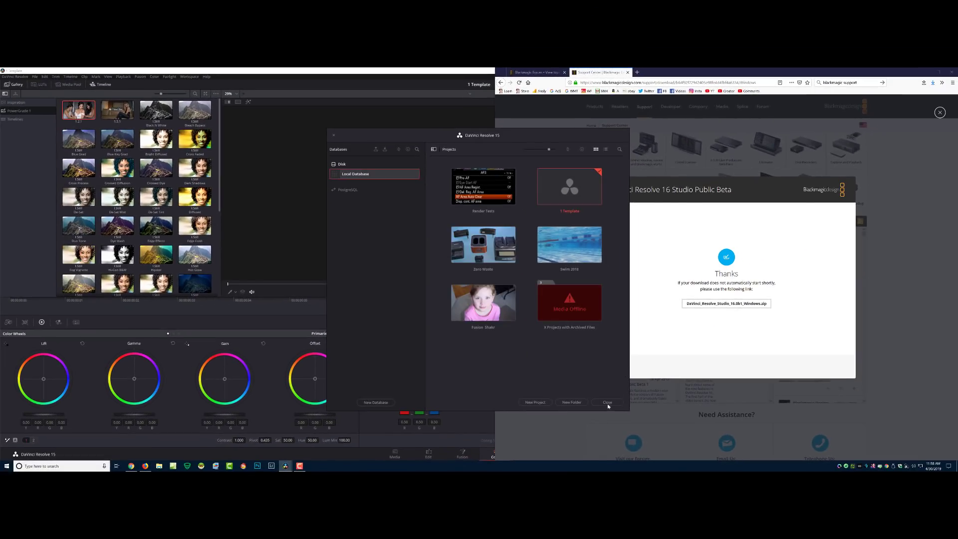
- Close the Resolve project manager, minimize the program, and rename the desktop shortcut as Resolve15
click(607, 402)
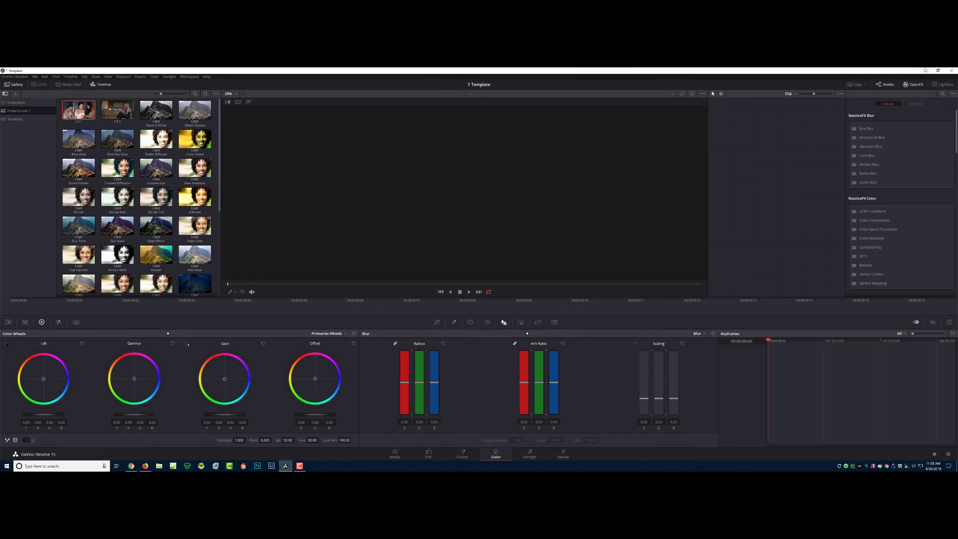
click(926, 70)
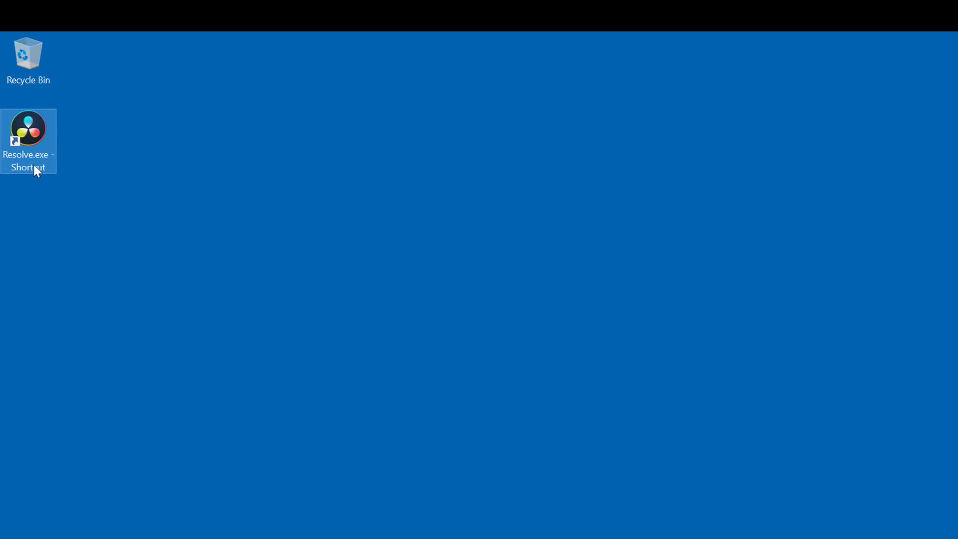
click(35, 167)
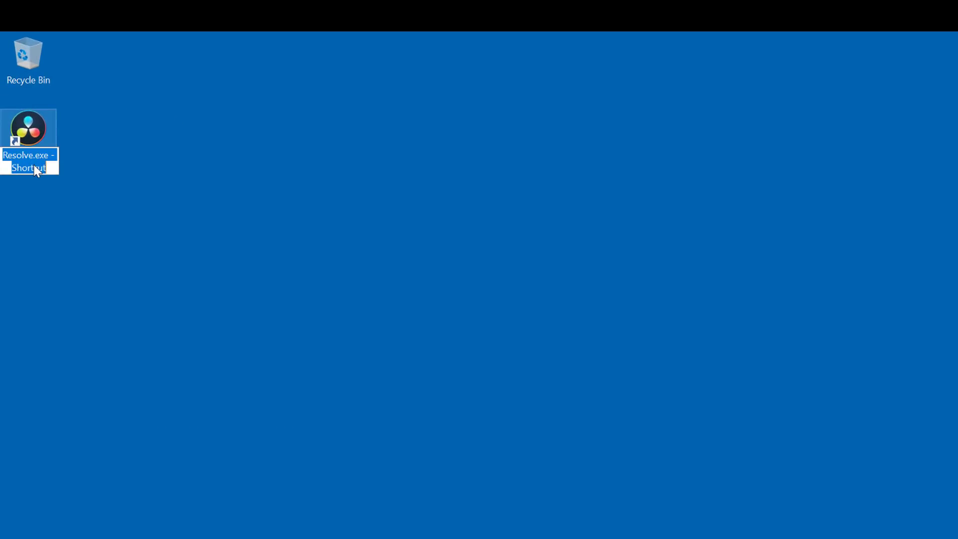
click(34, 165)
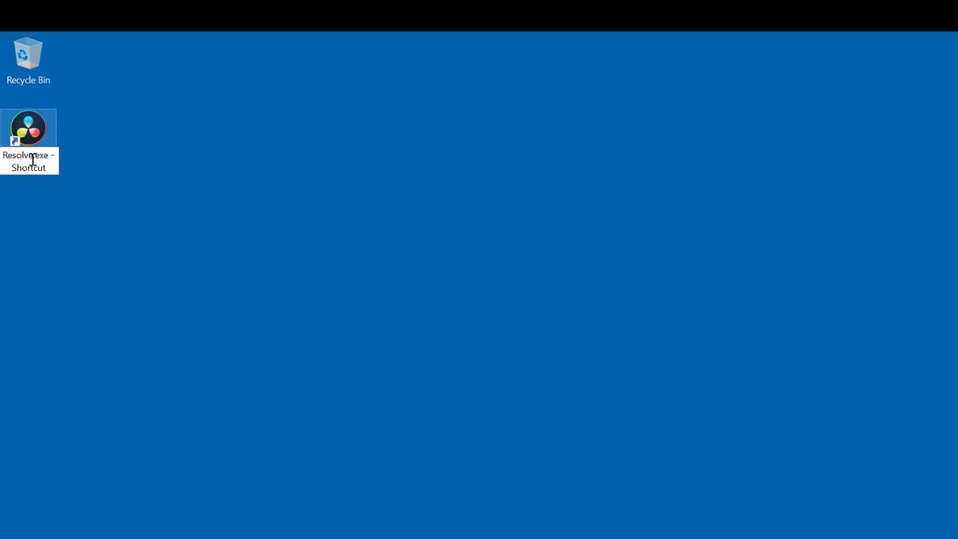
drag(33, 155, 59, 164)
text(15)
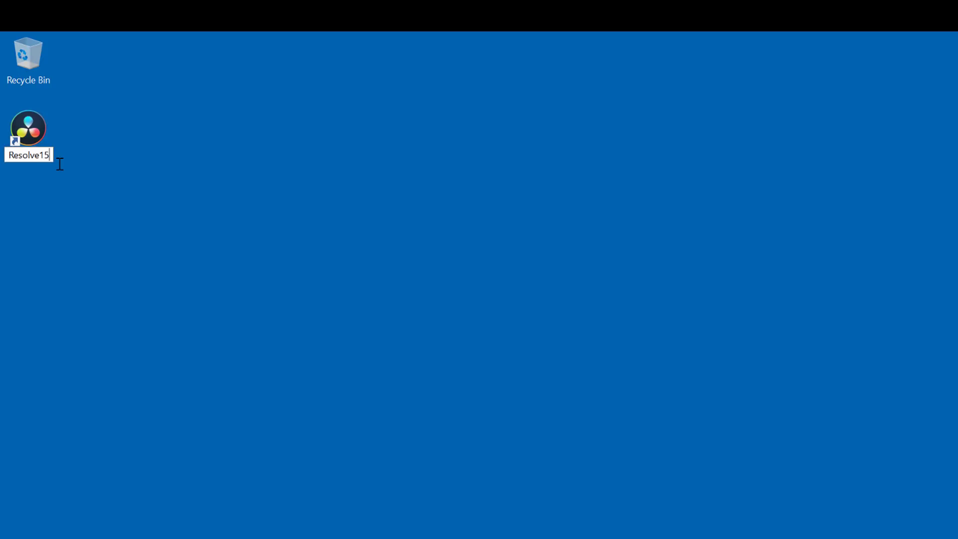
key(Return)
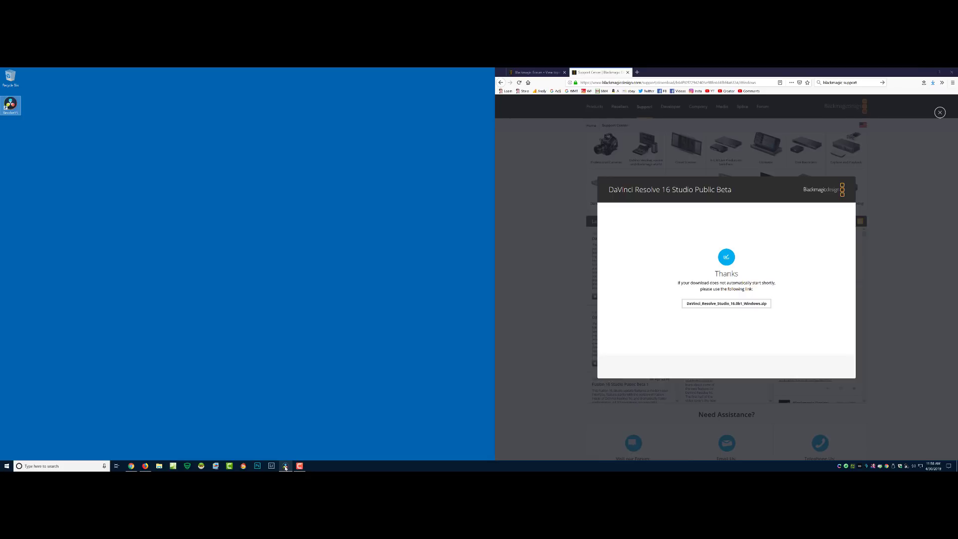
- Open the downloaded DaVinci_Resolve_Studio_16.0b1_Windows.zip from the browser and extract it to the suggested Downloads folder
click(831, 366)
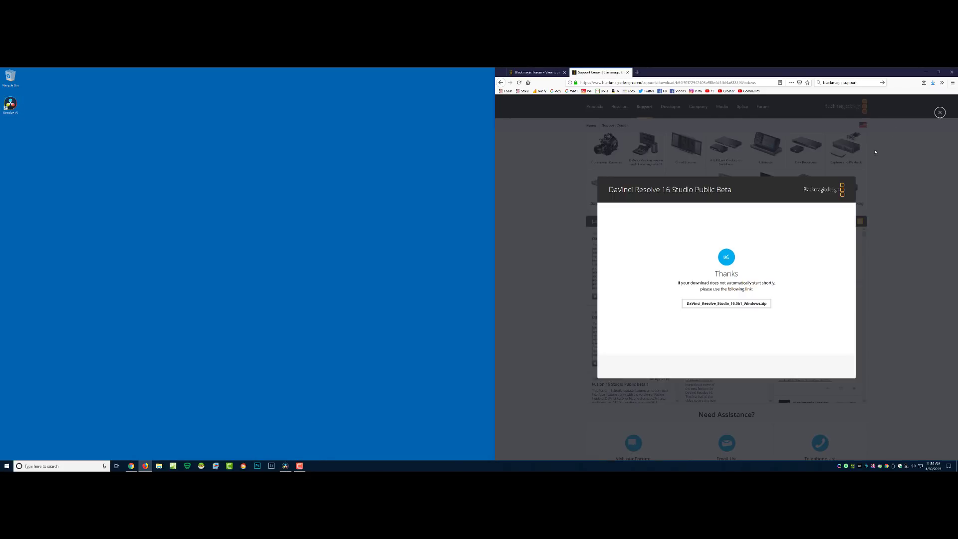
click(933, 82)
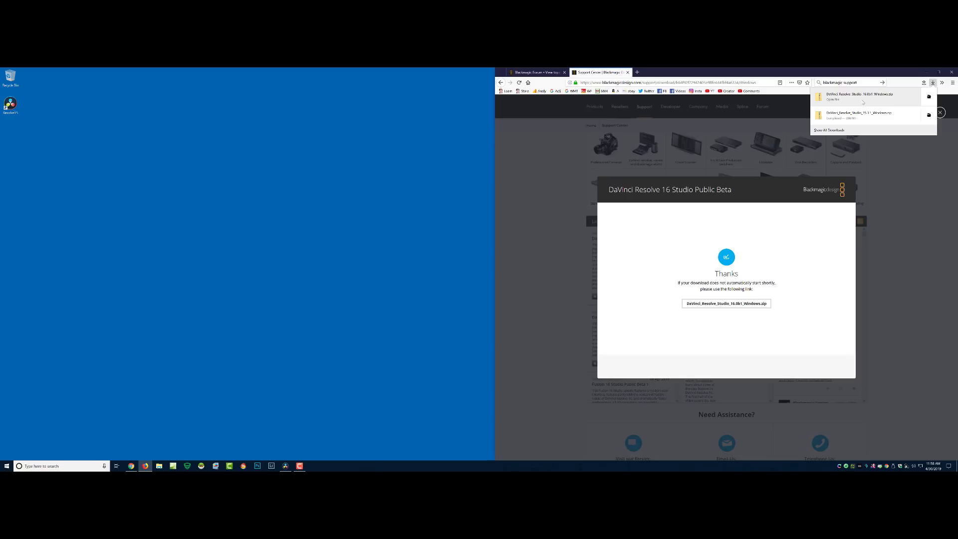
click(869, 97)
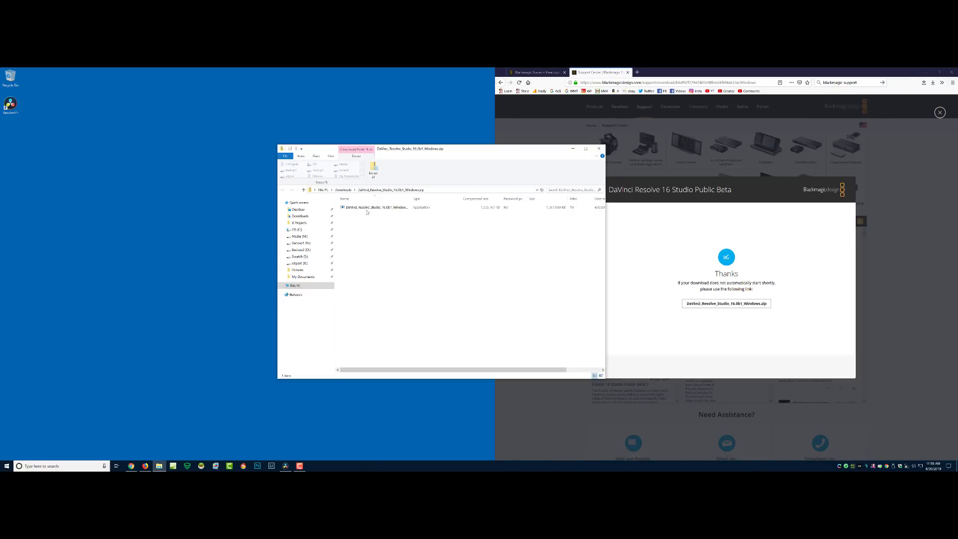
click(373, 169)
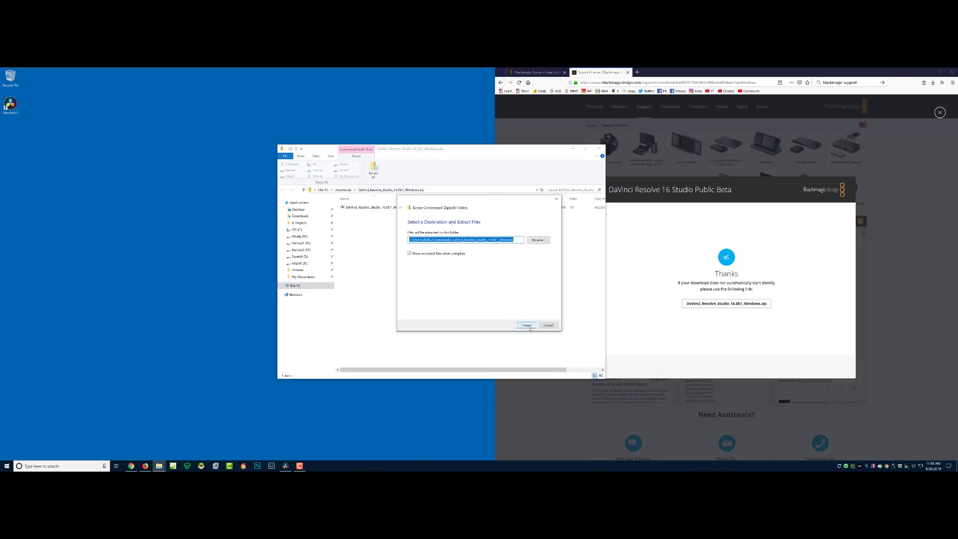
click(530, 328)
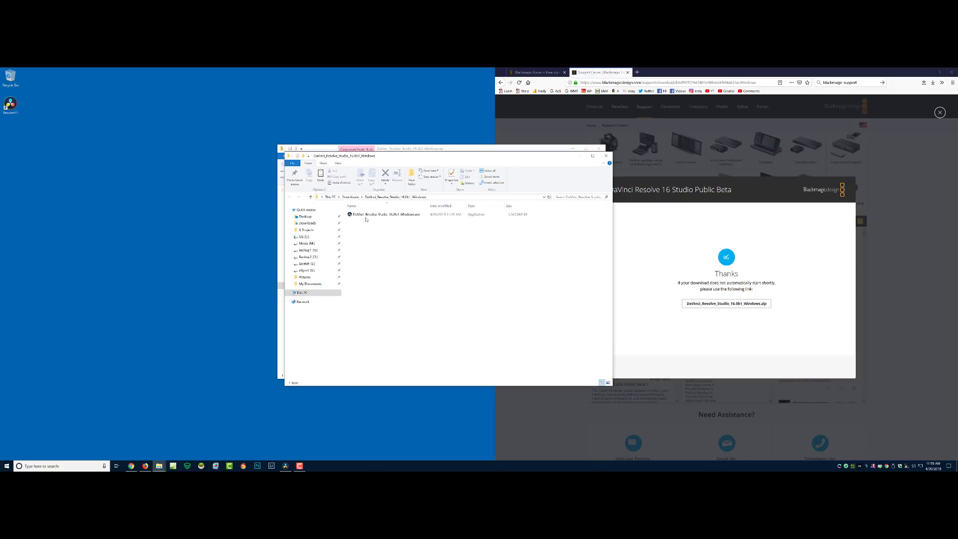
- Select the extracted DaVinci Resolve 16 installer and quit the running DaVinci Resolve 15
click(364, 217)
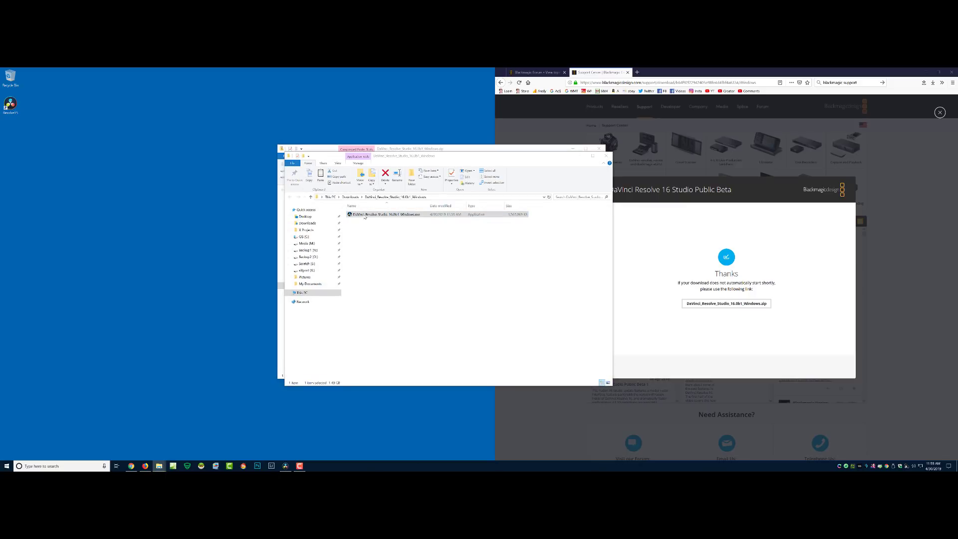
click(285, 466)
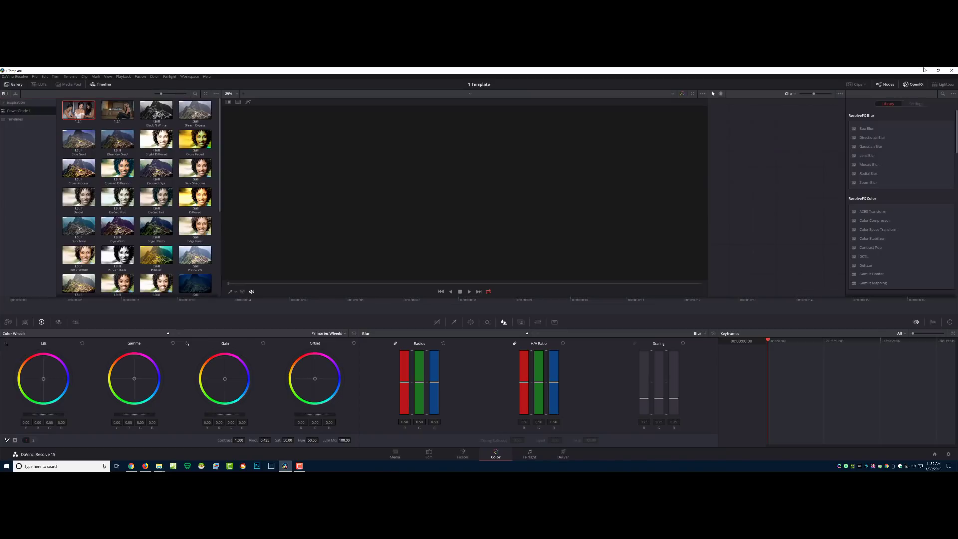
click(952, 72)
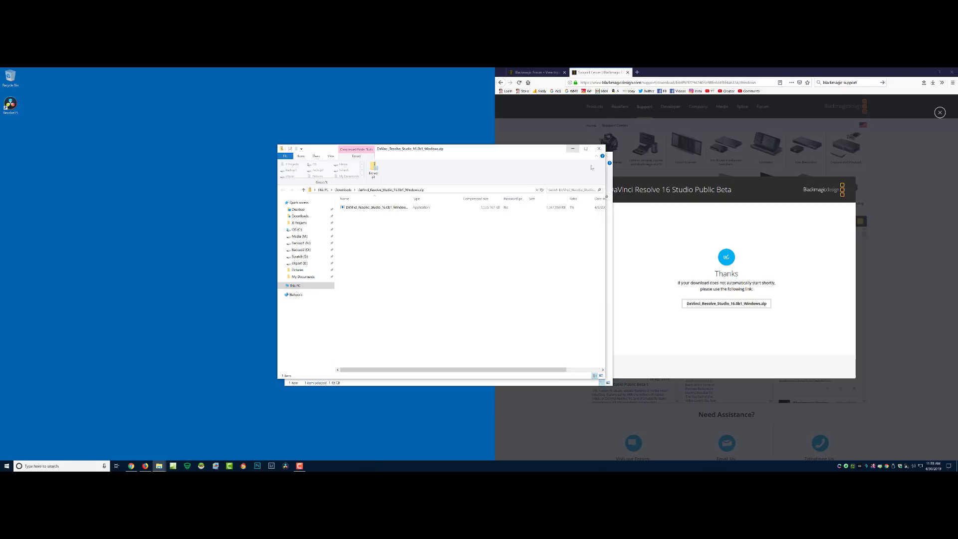
- Check the running processes in Task Manager and bring up the DaVinci Resolve 16 installer, granting administrator permission
click(609, 159)
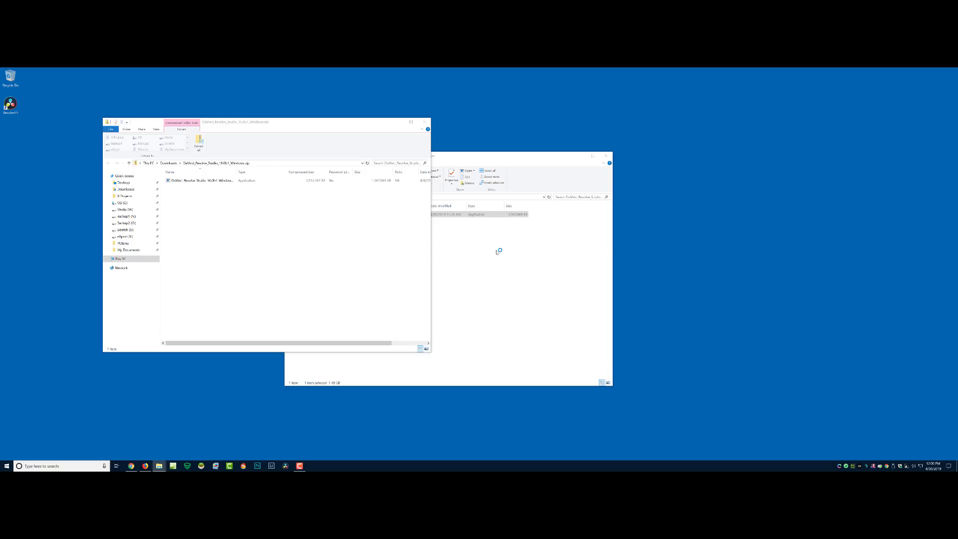
key(ctrl+shift+Escape)
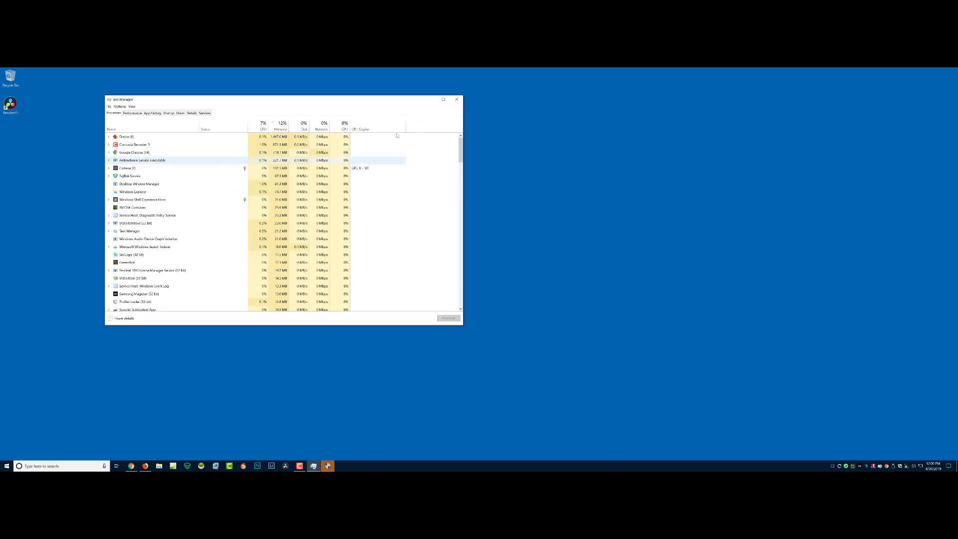
click(457, 100)
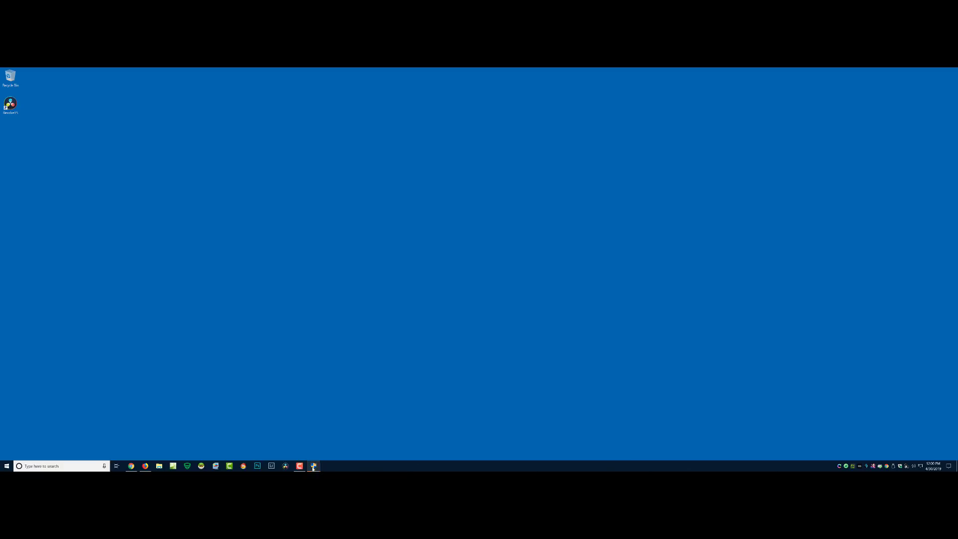
click(314, 466)
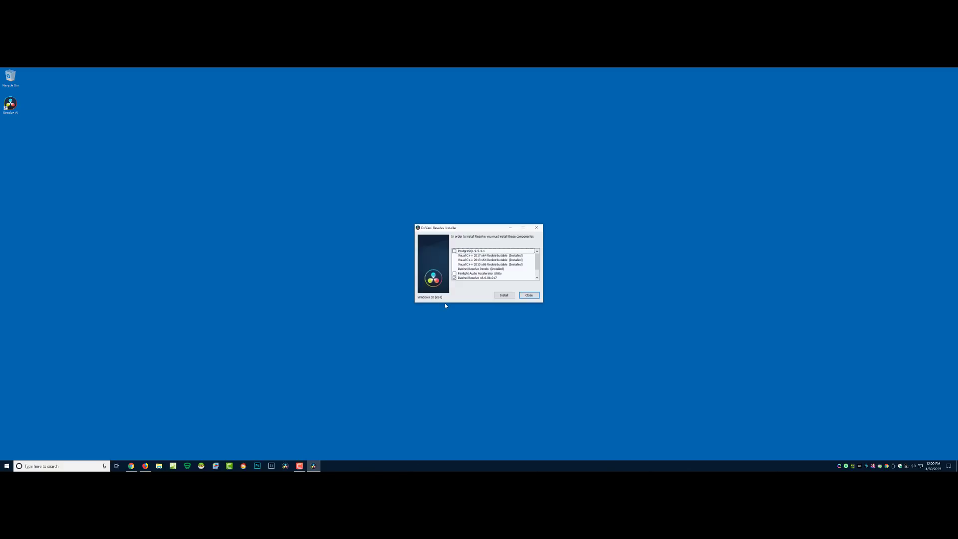
- Review the installer's component list and start installing DaVinci Resolve 16.0.0b.017 without PostgreSQL or the Fairlight utilities
mouse_move(538, 260)
mouse_down()
mouse_move(538, 269)
mouse_move(538, 251)
mouse_up()
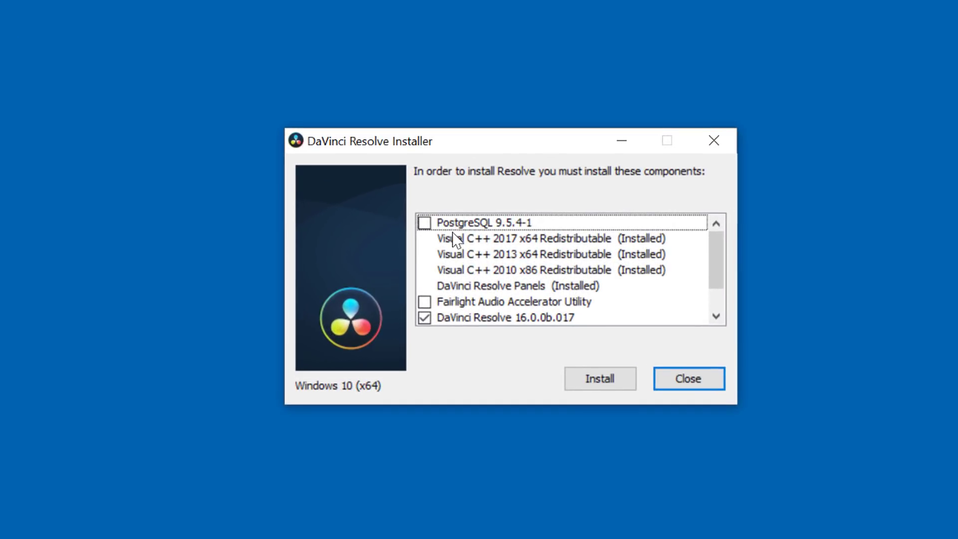
drag(717, 249, 717, 268)
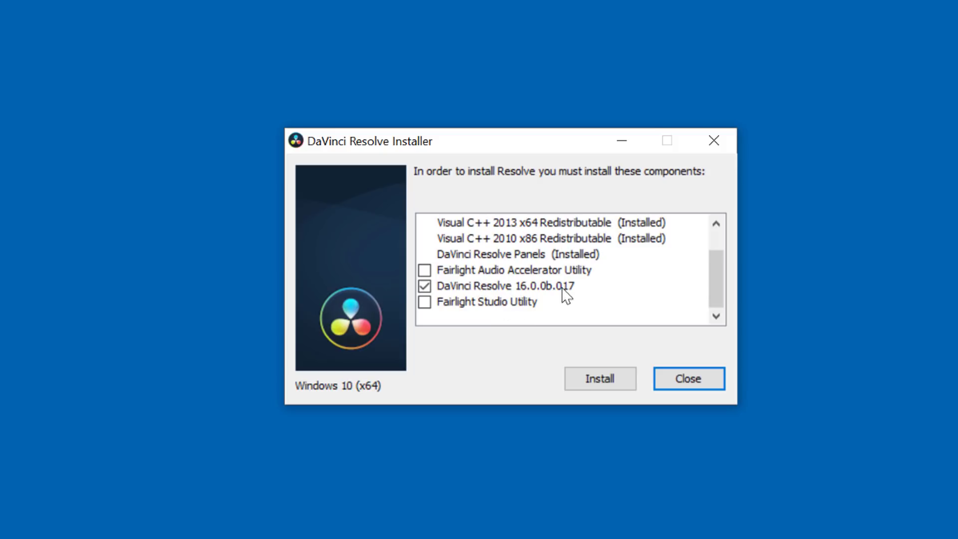
click(602, 379)
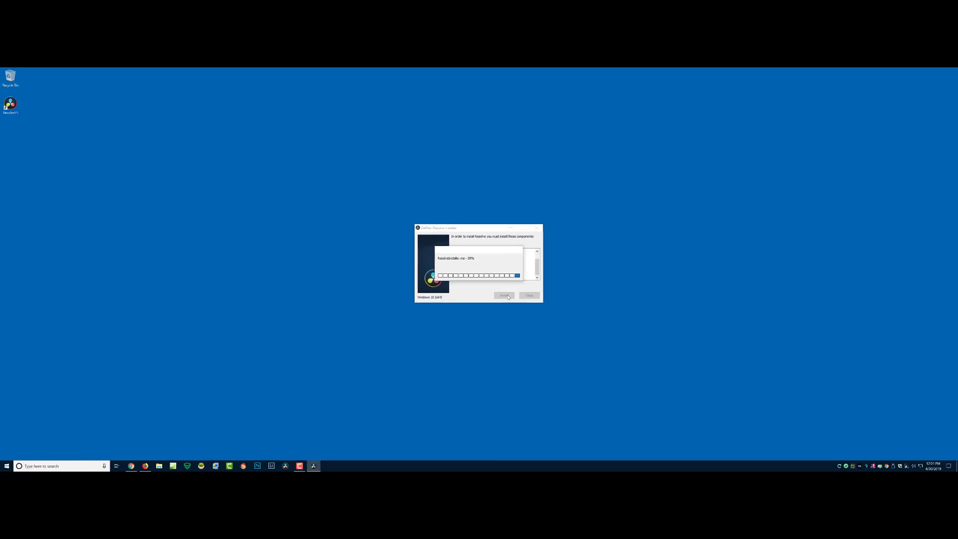
- Accept the license agreement, install to the default C:\Program Files\Blackmagic Design\DaVinci Resolve folder, and finish the setup
click(435, 299)
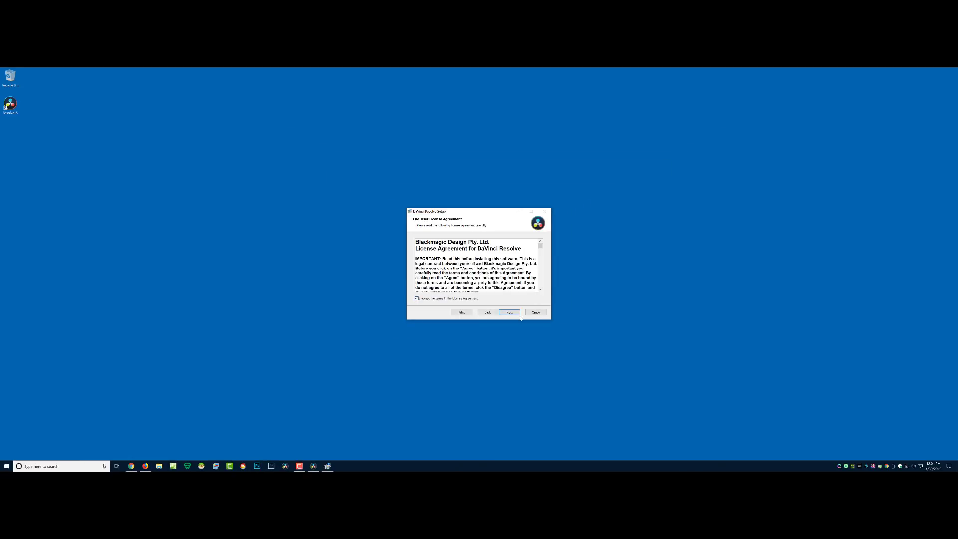
click(510, 312)
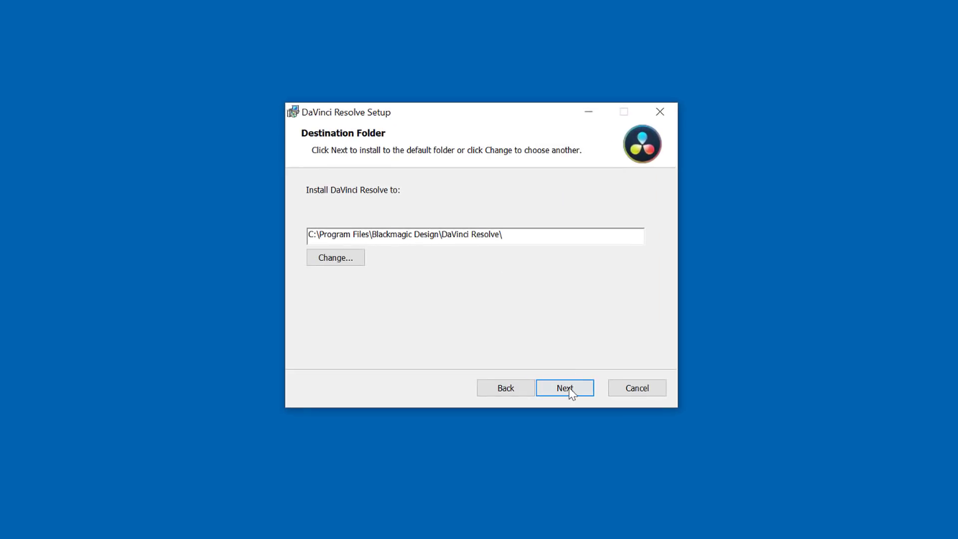
click(571, 392)
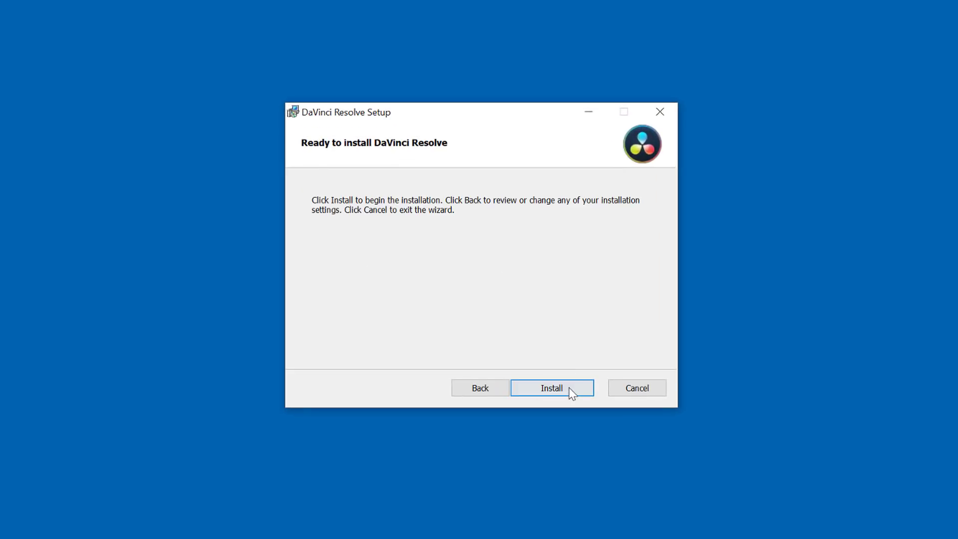
click(571, 388)
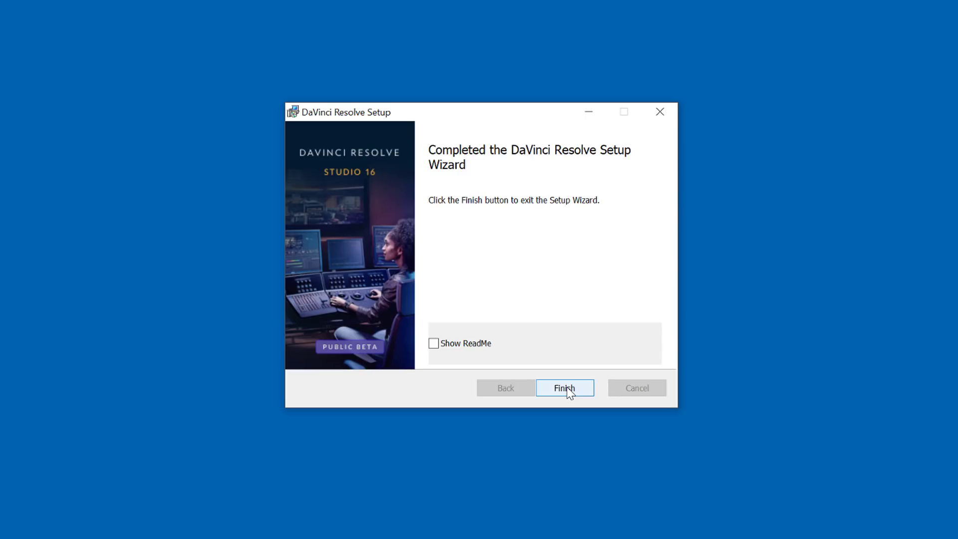
click(569, 387)
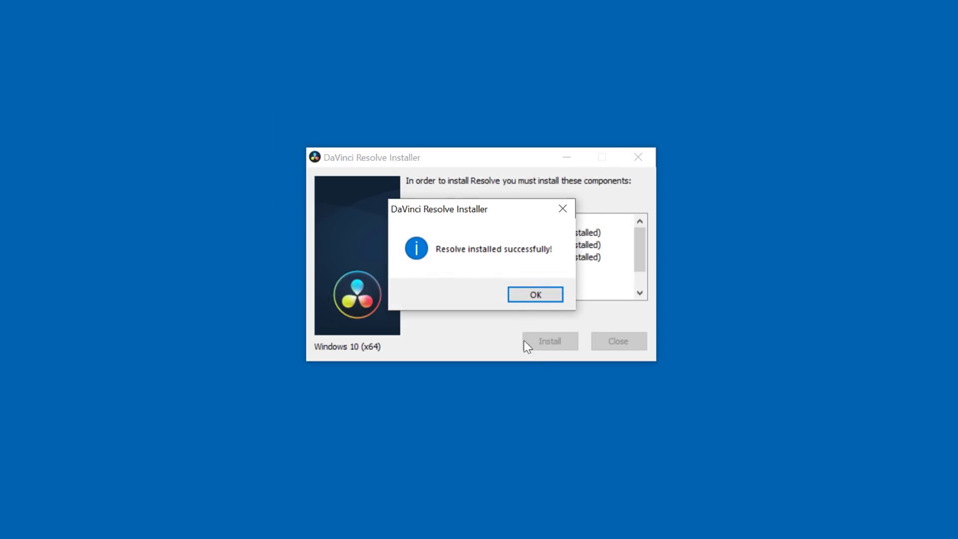
click(536, 295)
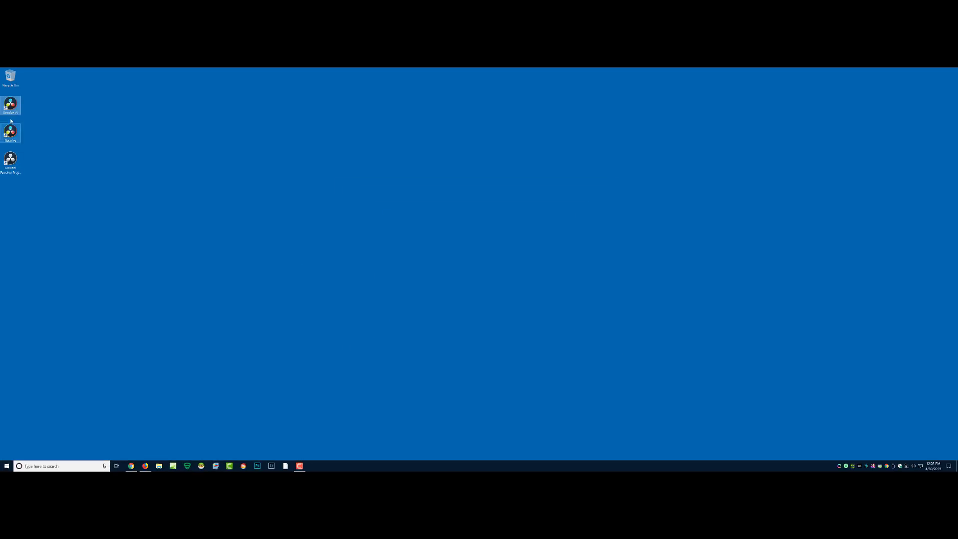
- Pin the new Resolve shortcut to the taskbar, and move both shortcuts added by the installer to the Recycle Bin
right_click(12, 131)
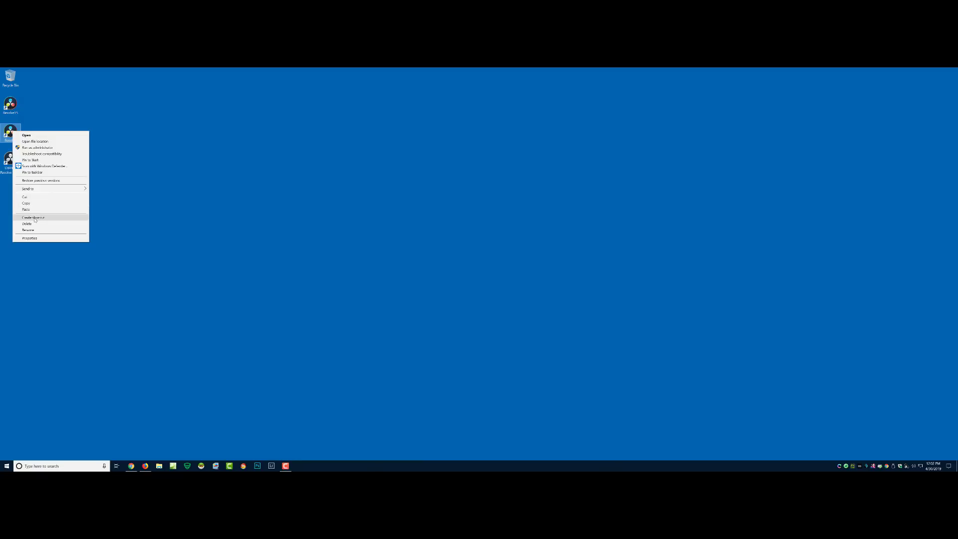
click(42, 172)
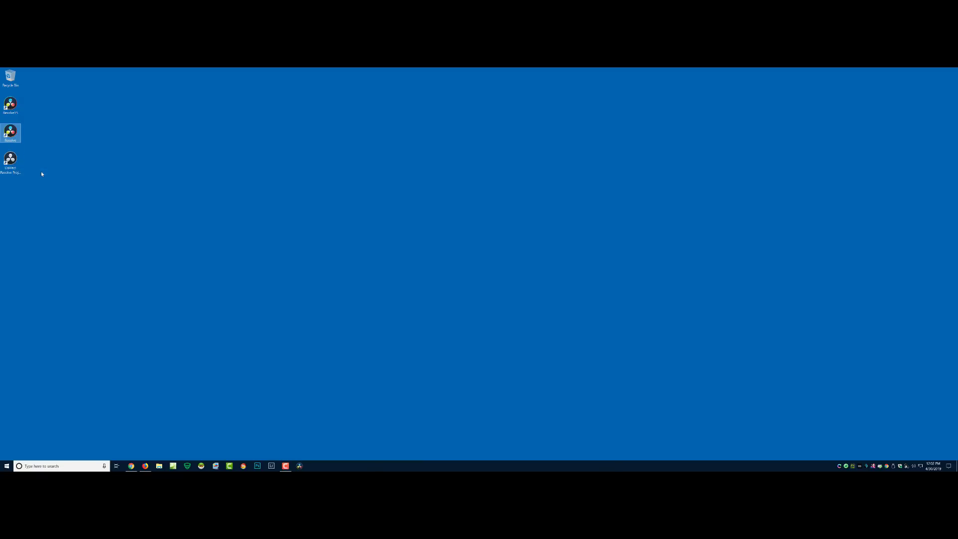
ctrl+click(10, 160)
drag(12, 136, 11, 80)
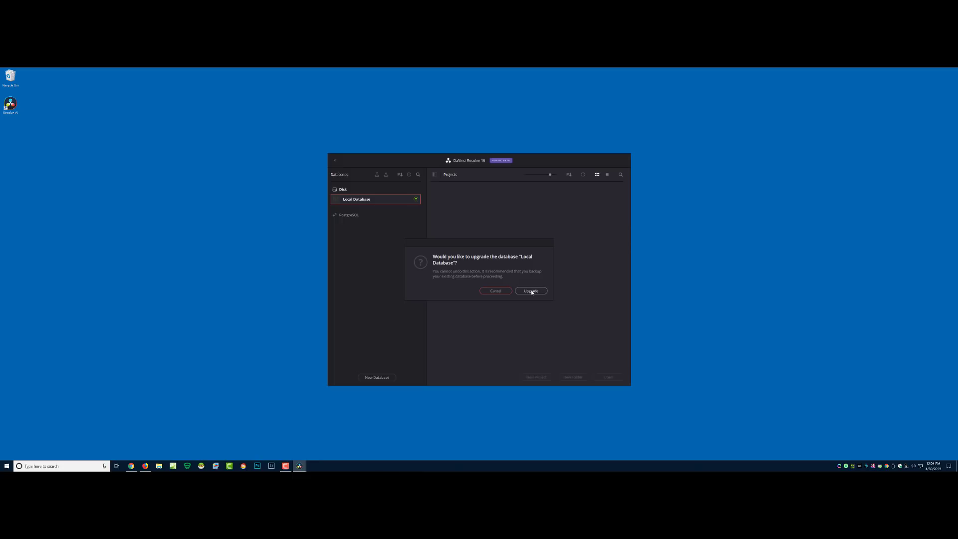
- Upgrade the Local Database for DaVinci Resolve 16 and open the Render Tests project
click(530, 291)
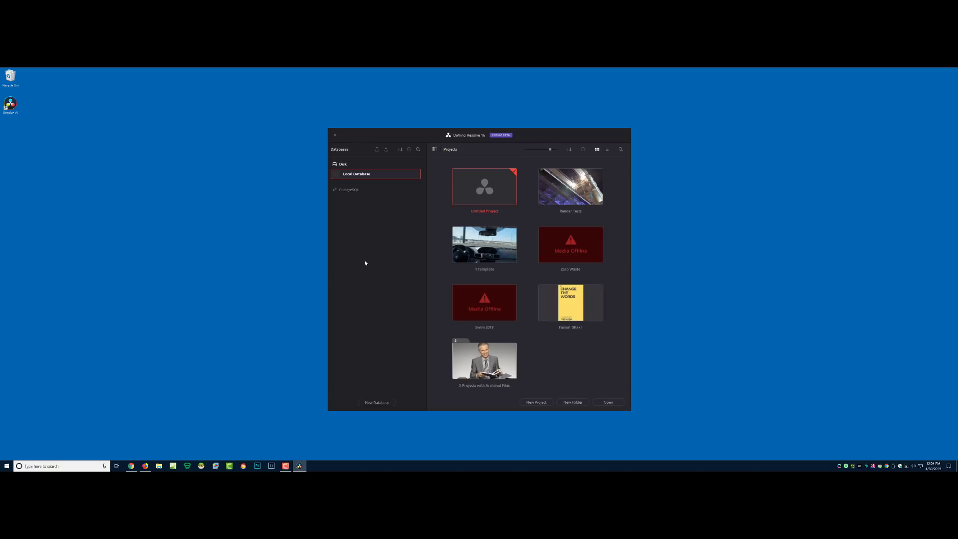
double_click(576, 193)
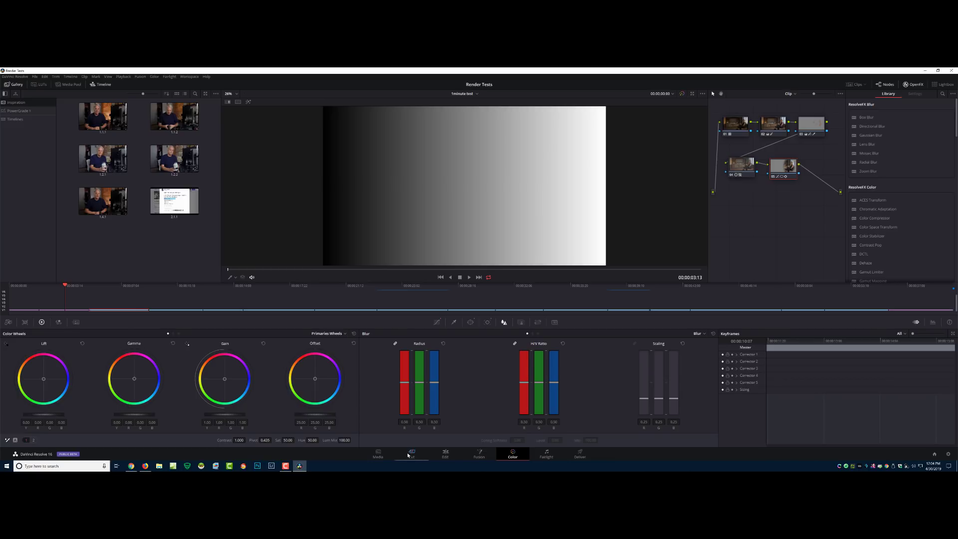
- Check that the Media, Cut and Edit pages load the Render Tests project
click(378, 455)
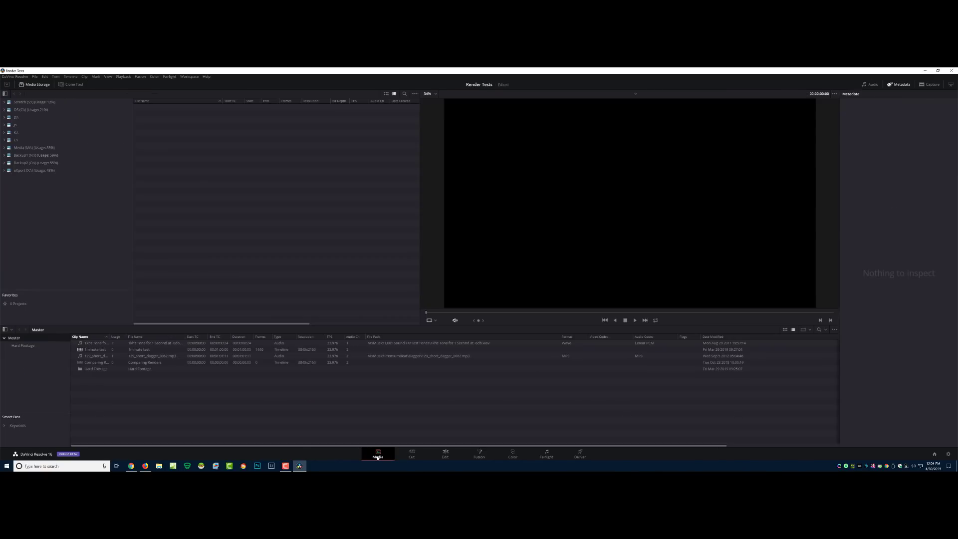
click(411, 455)
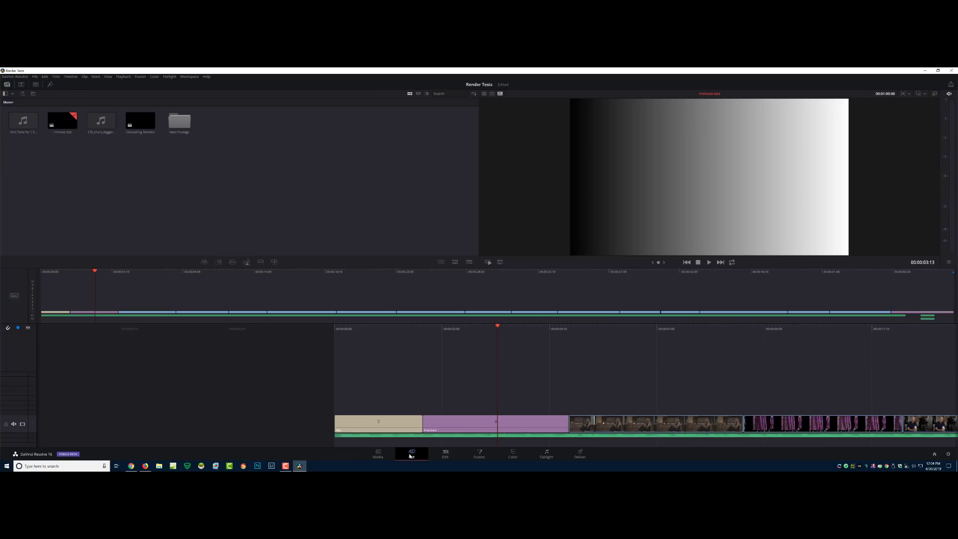
click(446, 455)
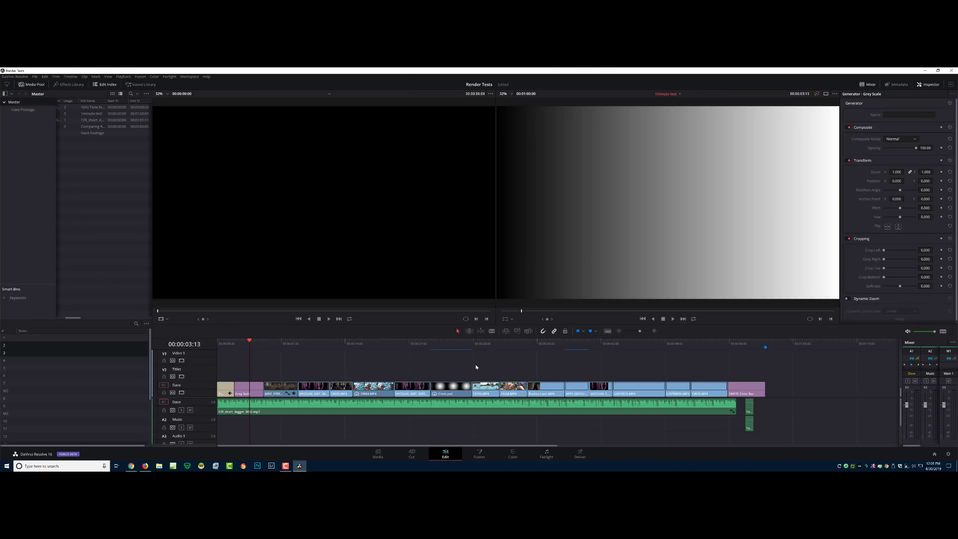
- Play the timeline from about 00:00:37:07, and park the playhead at 00:00:39:08 on the bridal clip
click(559, 344)
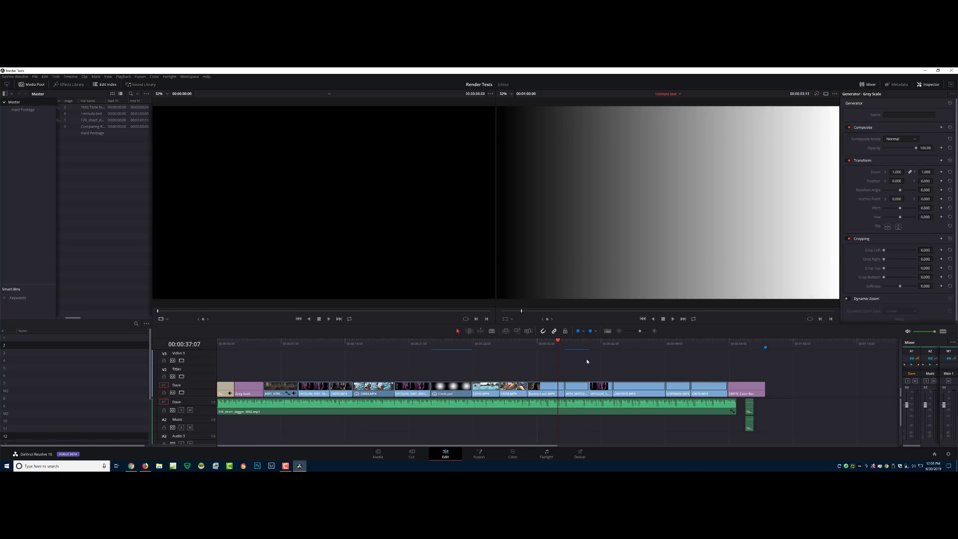
key(space)
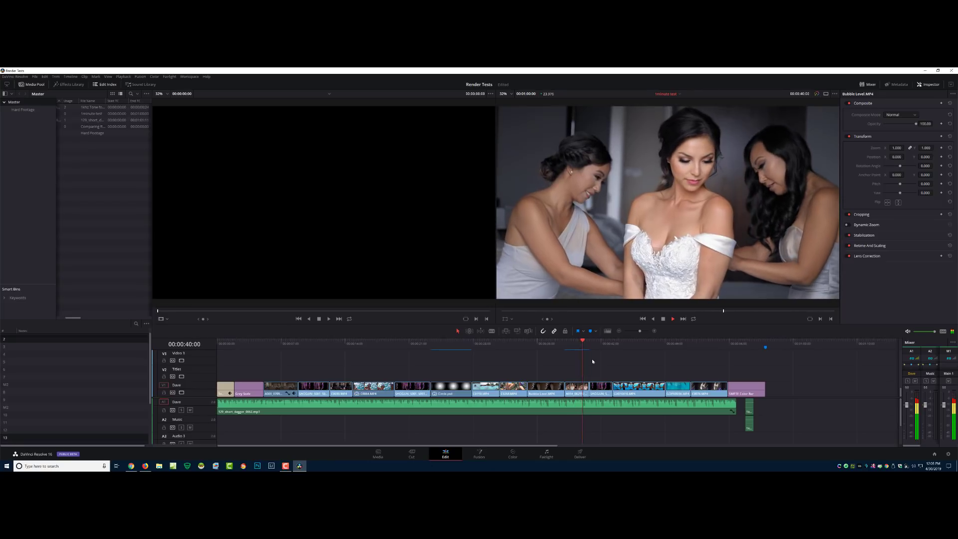
key(space)
click(577, 344)
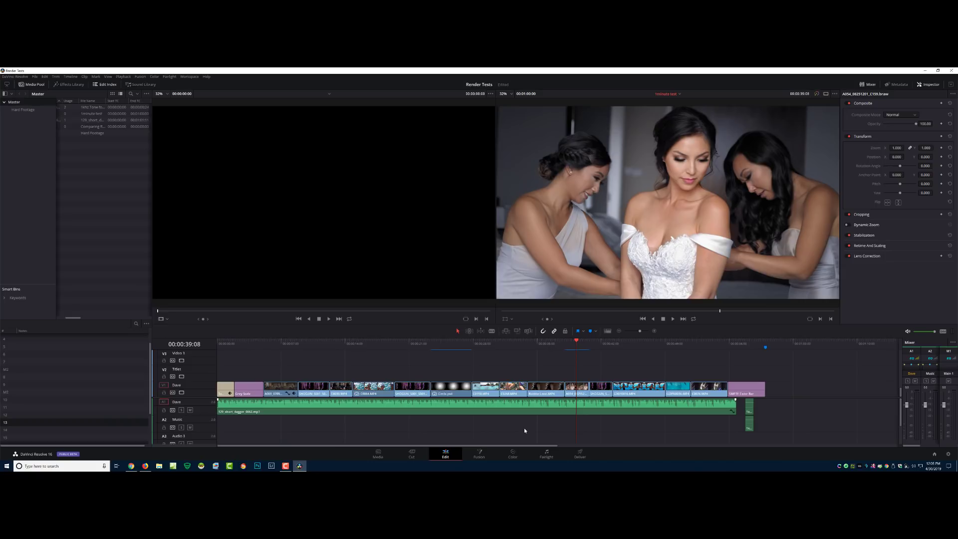
- Check the bridal clip on the Fusion, Color and Fairlight pages
click(481, 452)
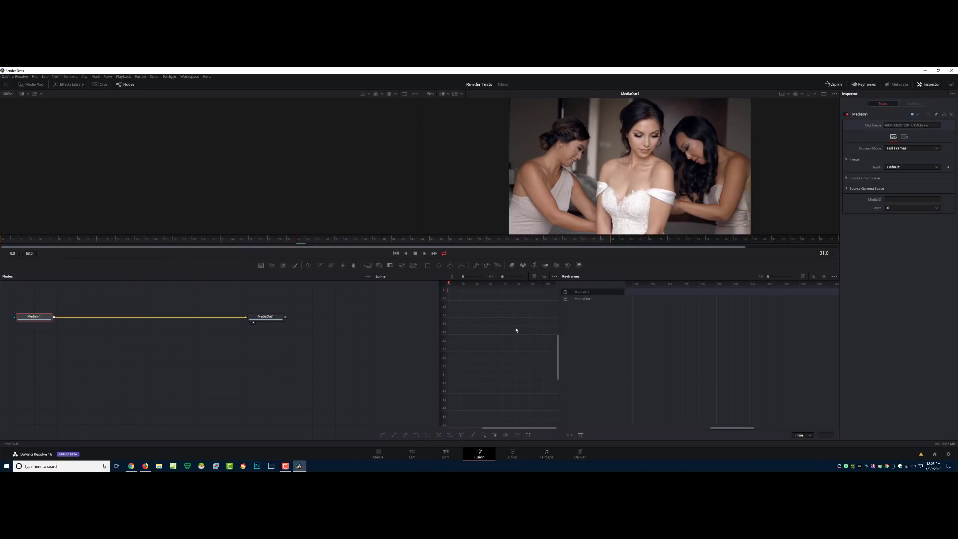
click(512, 455)
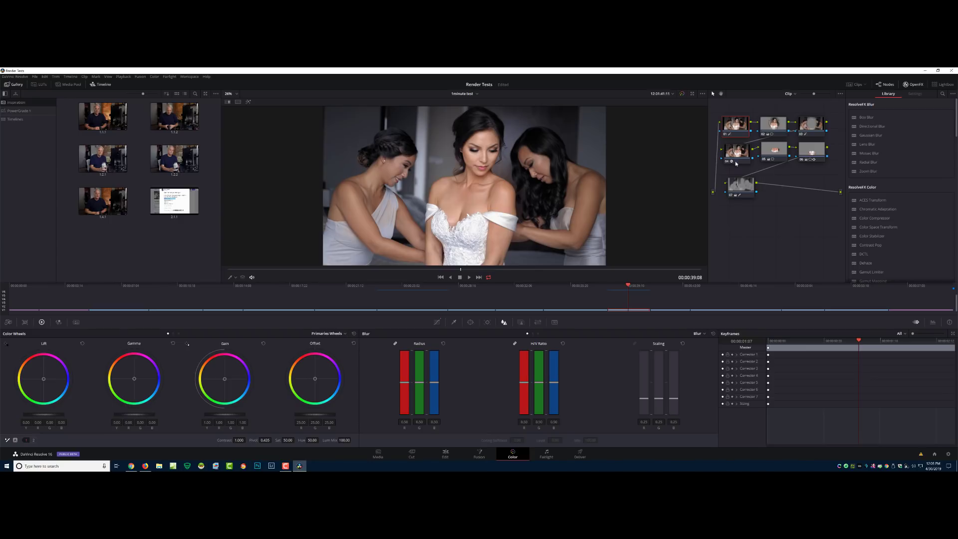
click(546, 456)
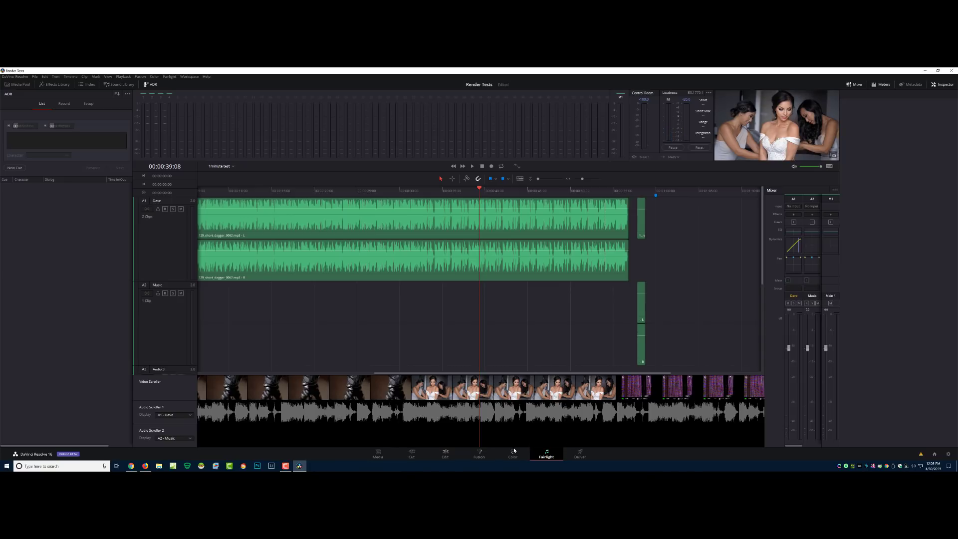
- Inspect the available codecs in the Deliver page's render settings, keeping H.265 selected
click(580, 454)
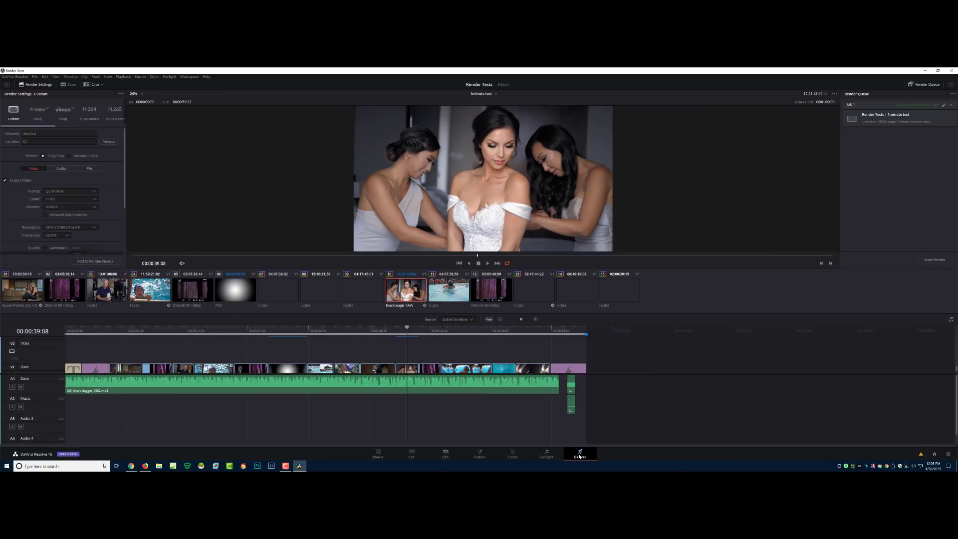
click(59, 199)
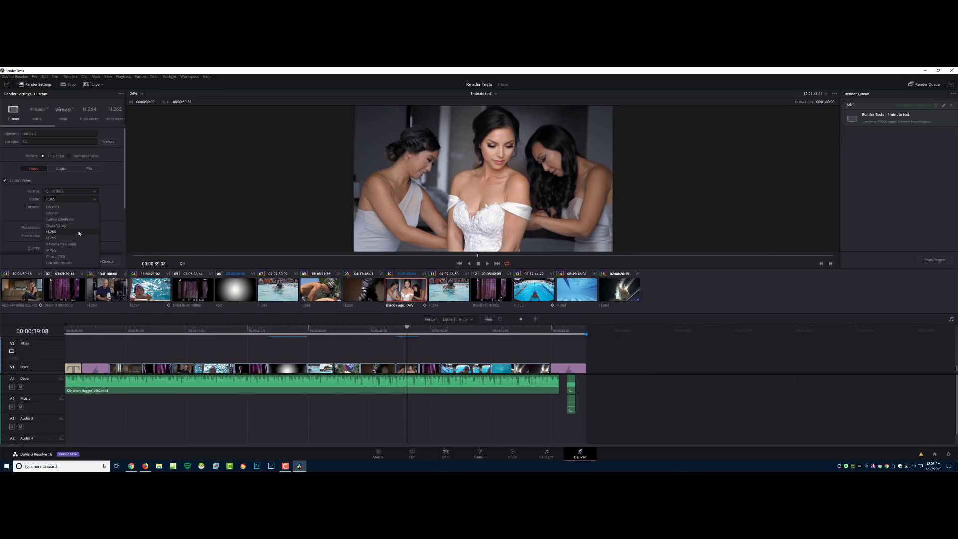
click(58, 238)
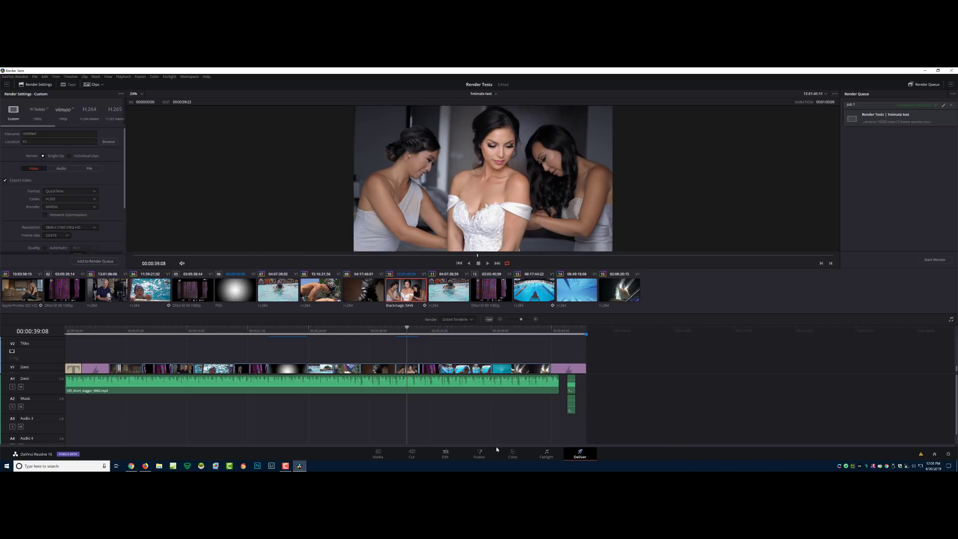
- Return to the Edit page and review the GPU processing mode options in the Memory and GPU system preferences
click(445, 454)
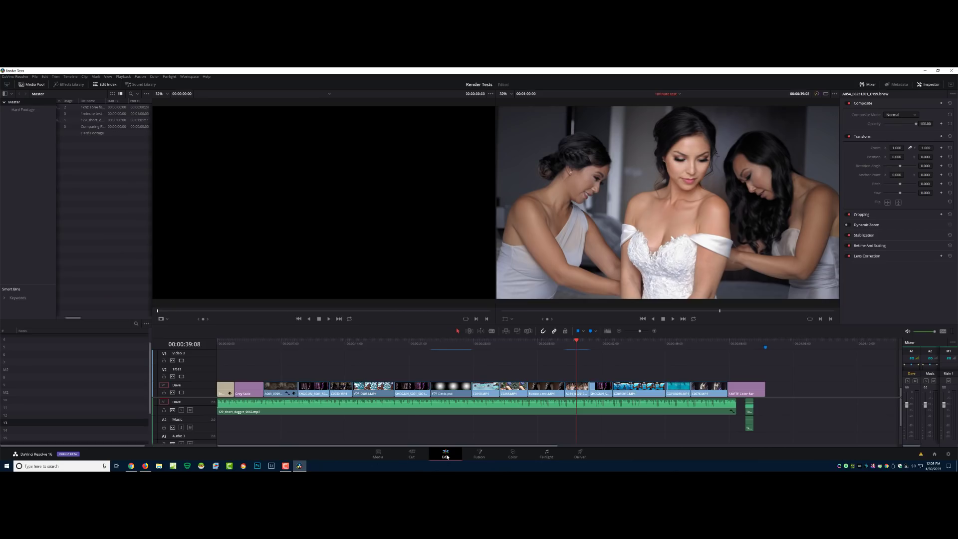
click(9, 78)
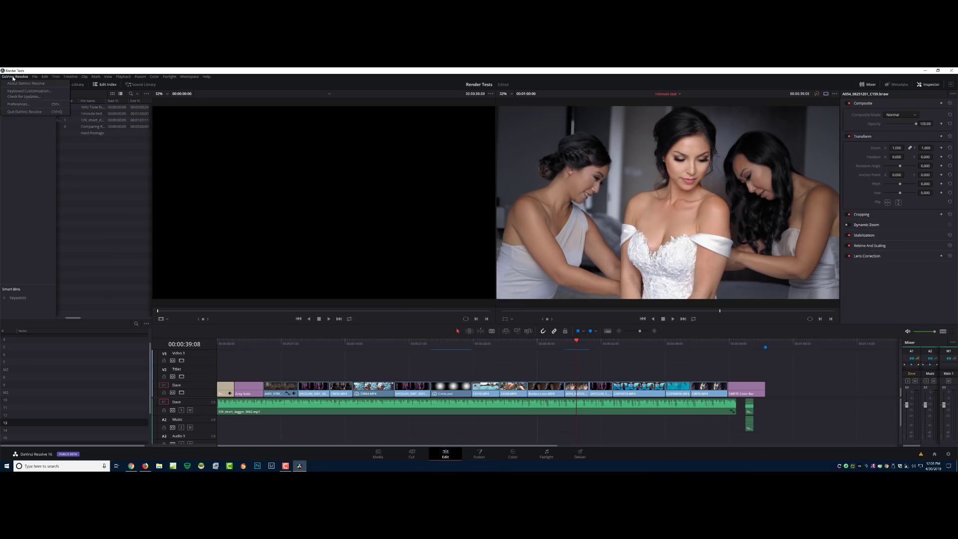
click(16, 105)
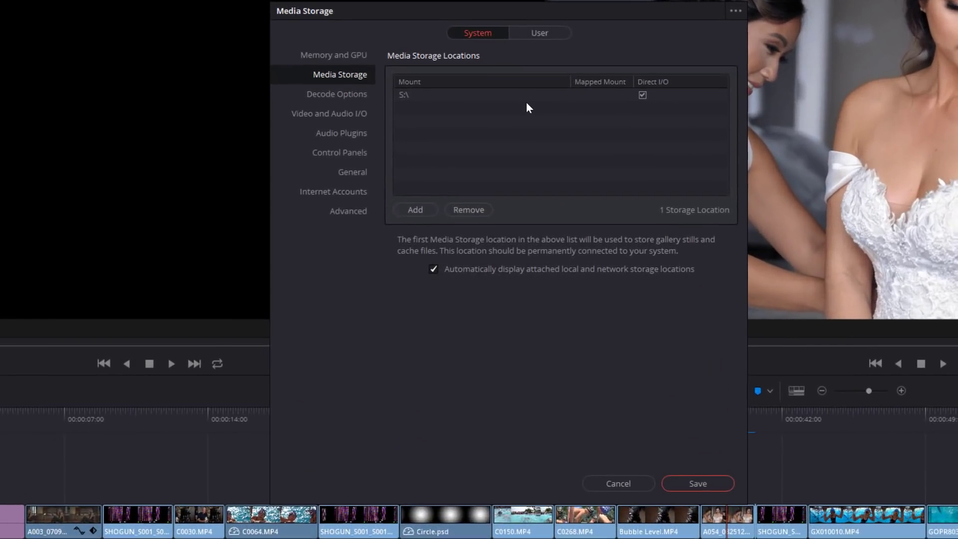
click(360, 59)
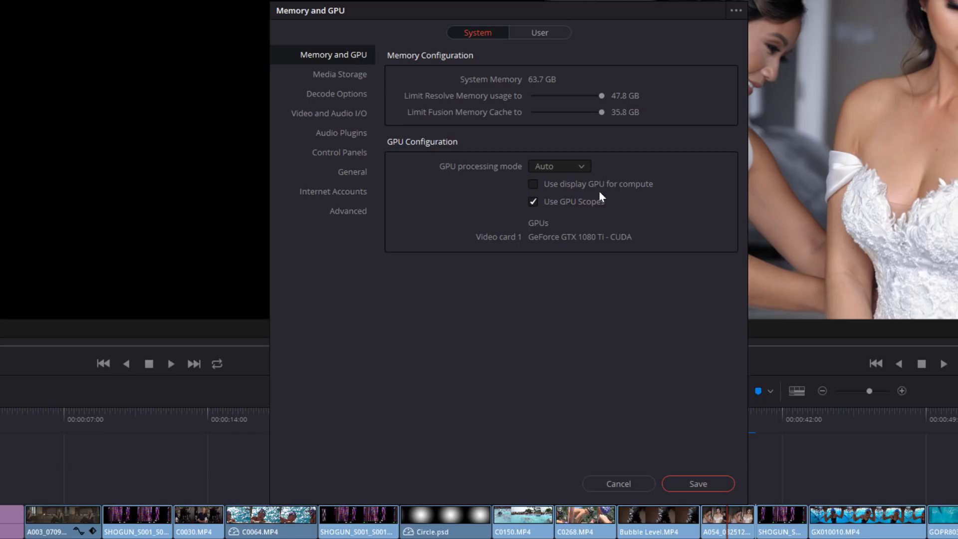
click(562, 166)
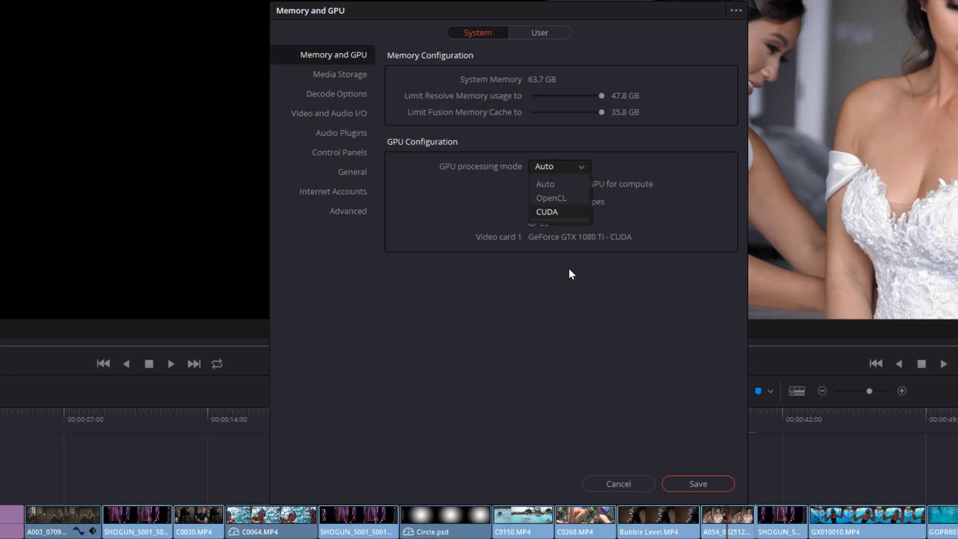
click(581, 254)
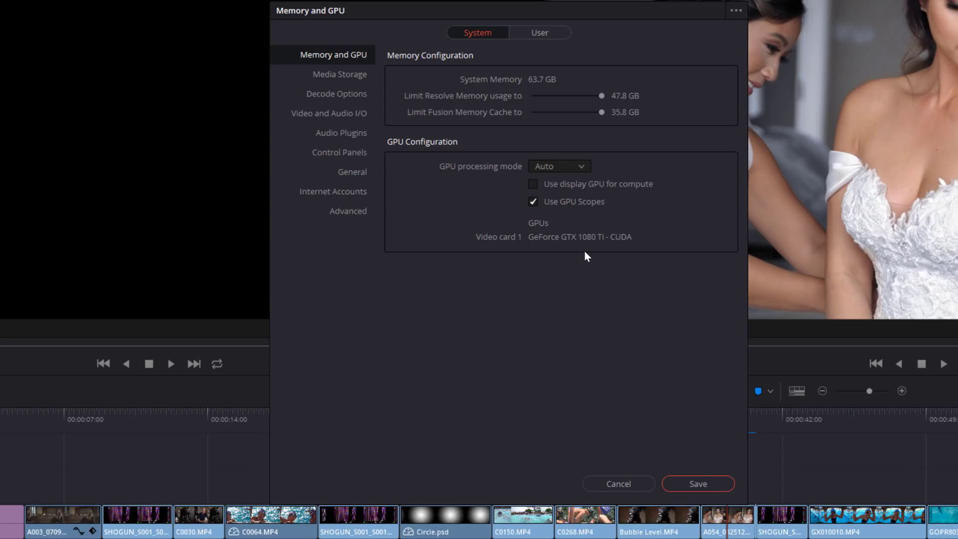
click(554, 165)
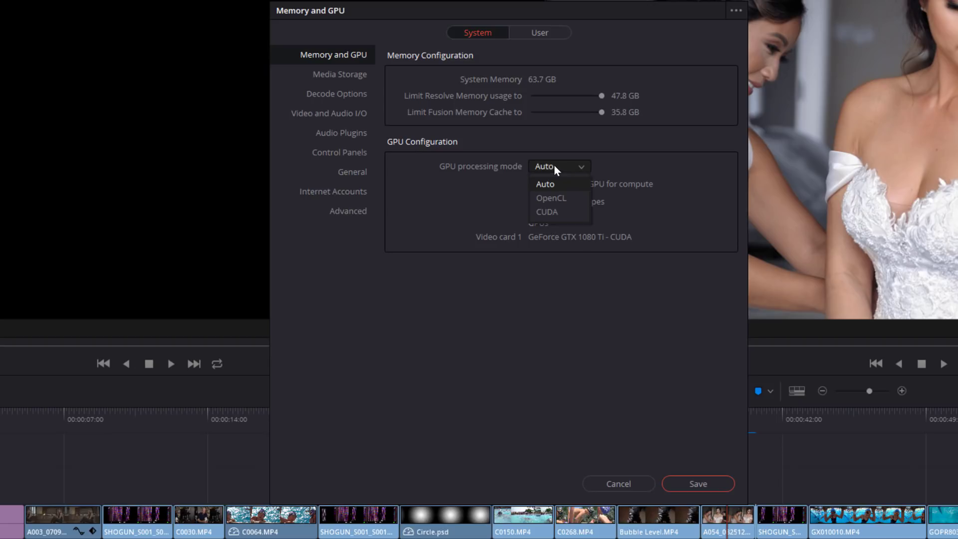
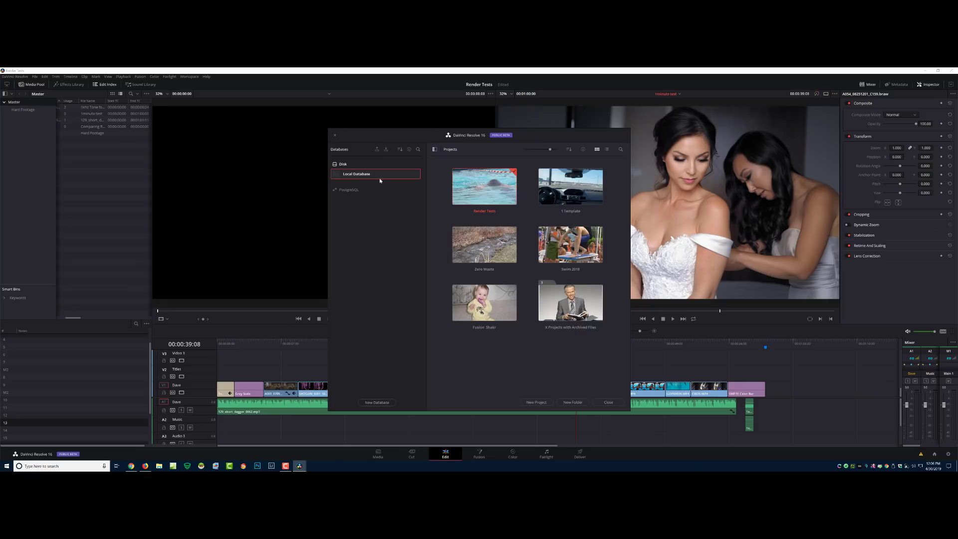
- Close the project manager, quit DaVinci Resolve 16, and launch DaVinci Resolve 15 from its desktop shortcut
click(608, 402)
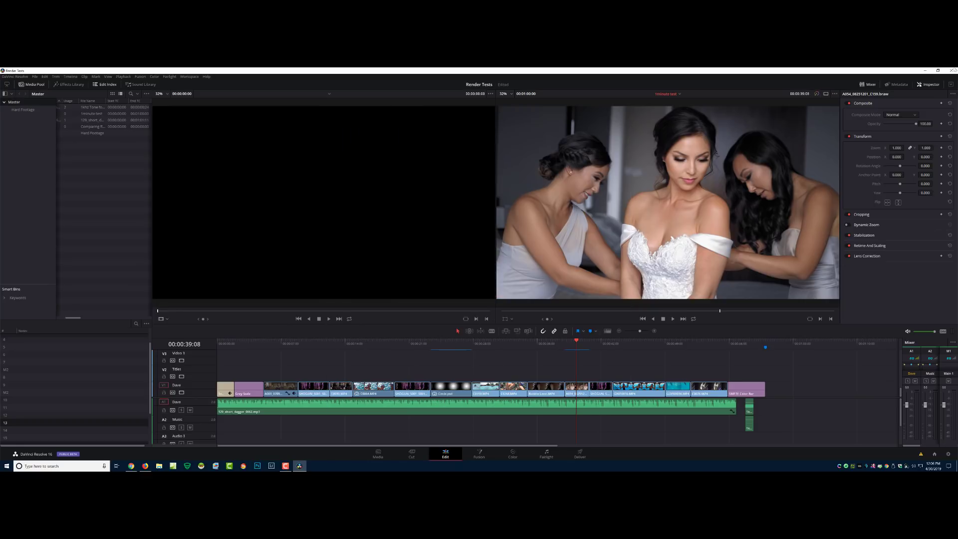
click(947, 71)
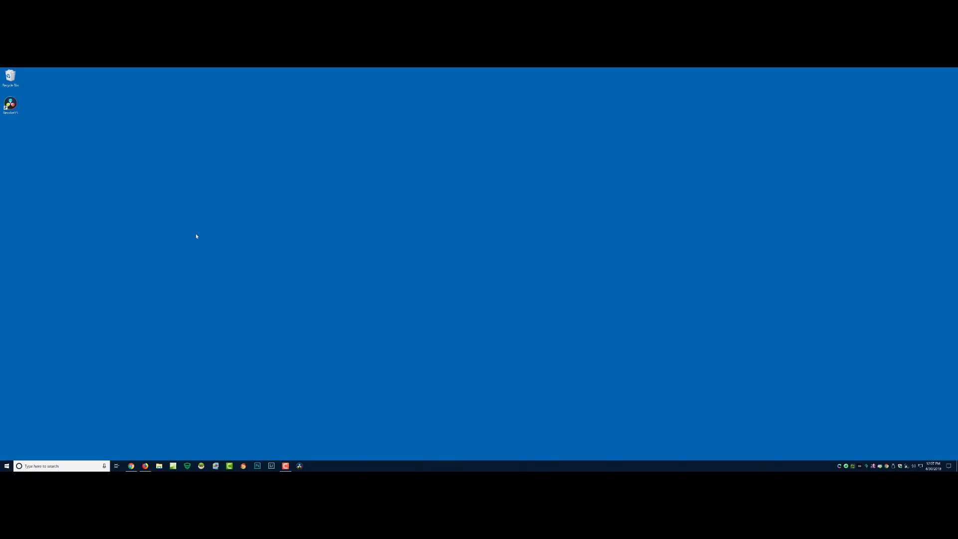
double_click(10, 107)
click(11, 104)
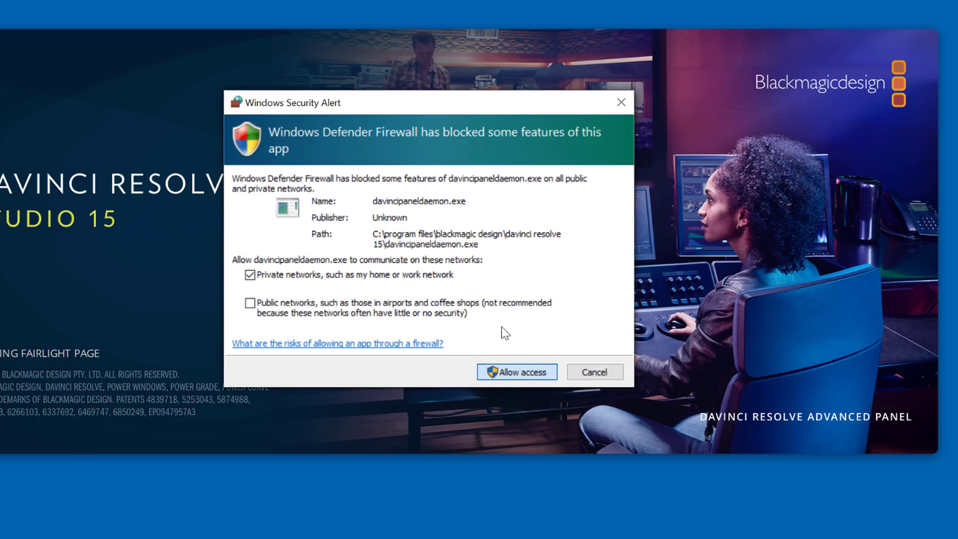
- Allow davincipaneldaemon.exe, dpdecoder.exe and DaVinci Resolve through the Windows Defender Firewall on private networks
click(522, 374)
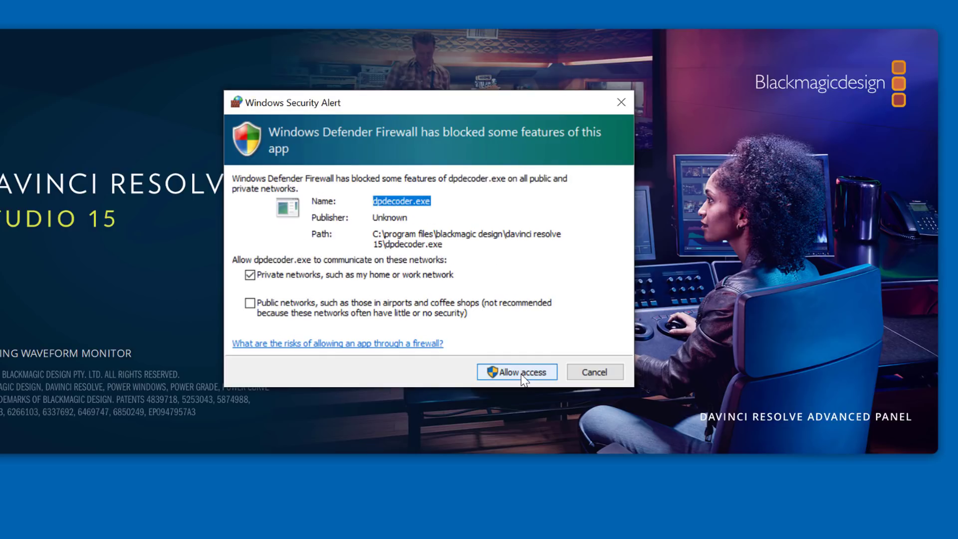
click(522, 374)
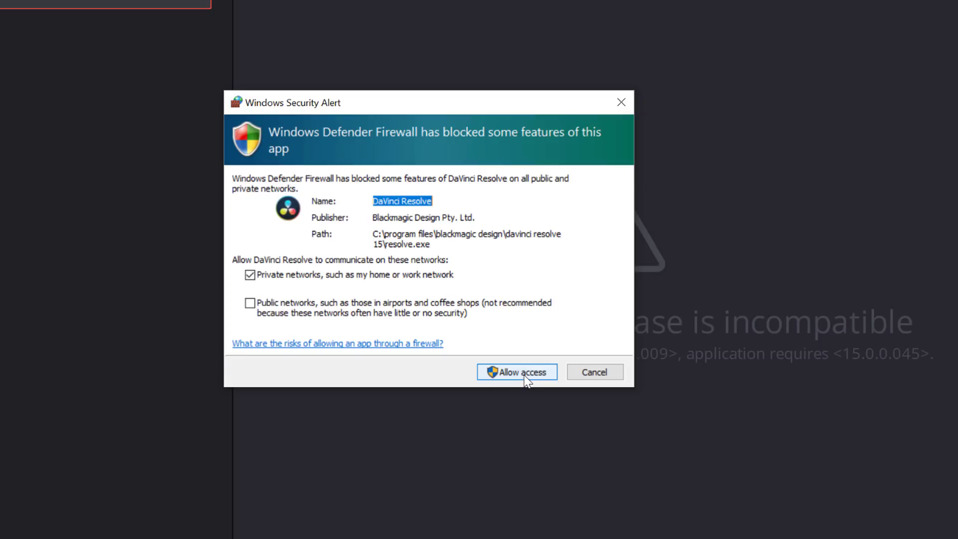
click(528, 375)
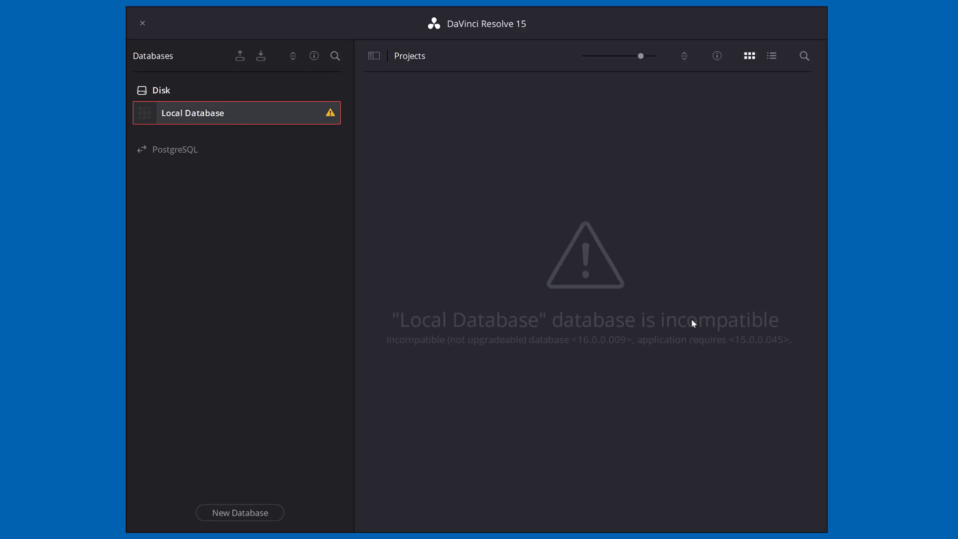
- Start restoring a database from the backup file Local Database.resolve.diskdb on the Scratch (S:) drive
click(259, 59)
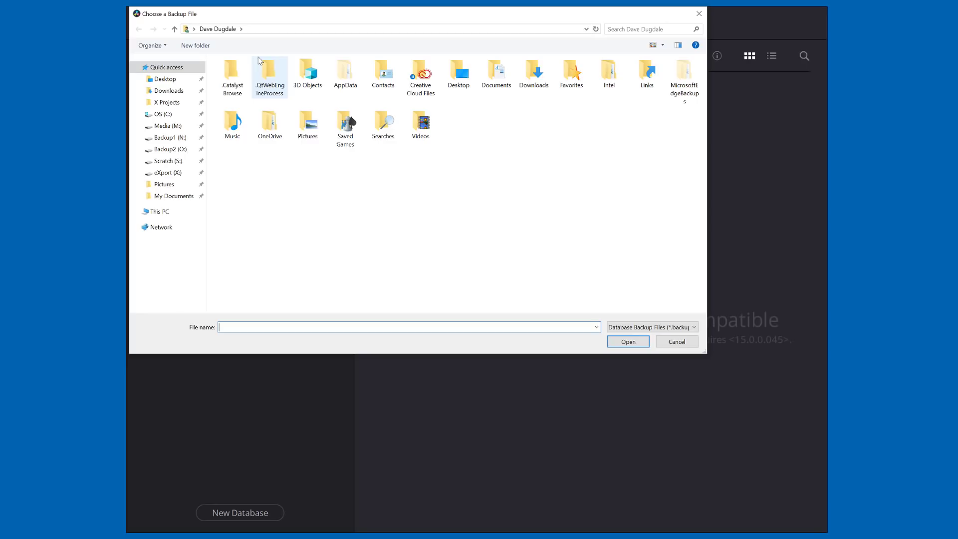
click(174, 163)
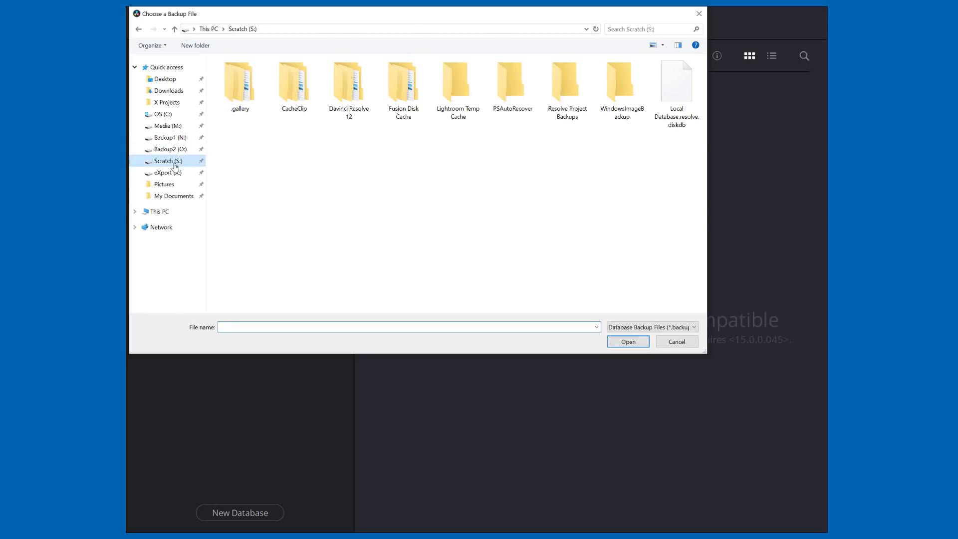
click(675, 93)
click(628, 342)
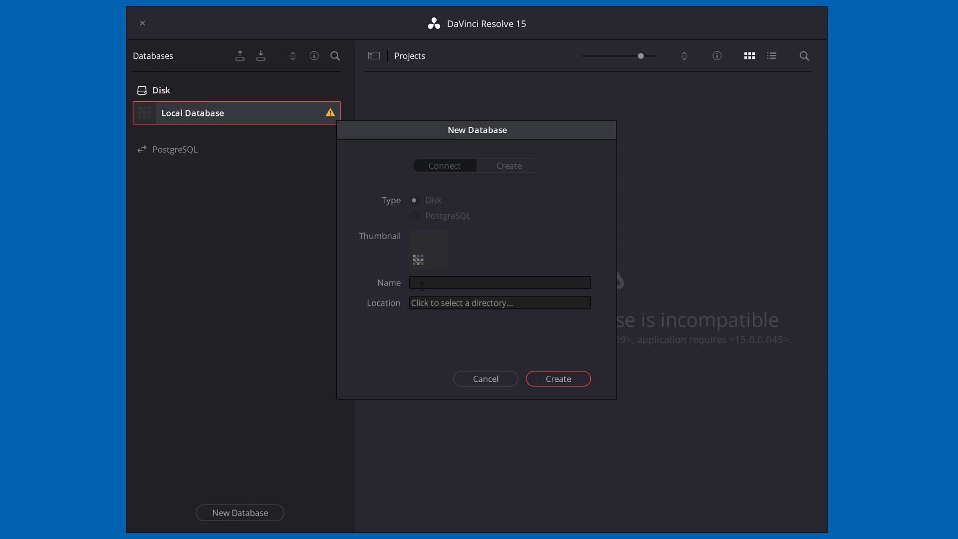
- Give the restored database a name that identifies it as the Resolve 15 database
click(423, 286)
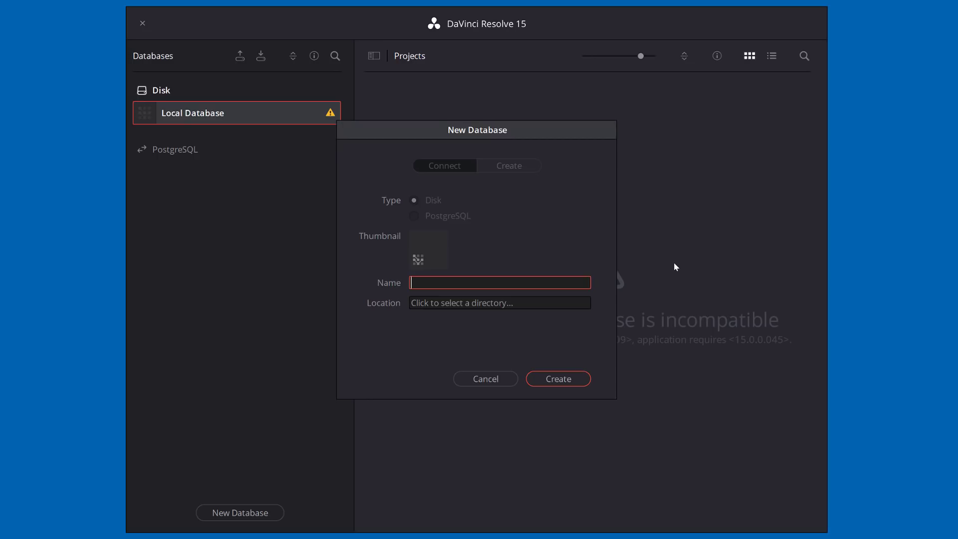
text(esolve)
key(BackSpace)
key(BackSpace)
key(BackSpace)
key(BackSpace)
key(BackSpace)
key(BackSpace)
text(e)
key(BackSpace)
text(resolve12database)
key(BackSpace)
text(5)
- Set the new database's location to C:\Resolve15DB and restore Local Database.resolve.diskdb into it
click(431, 303)
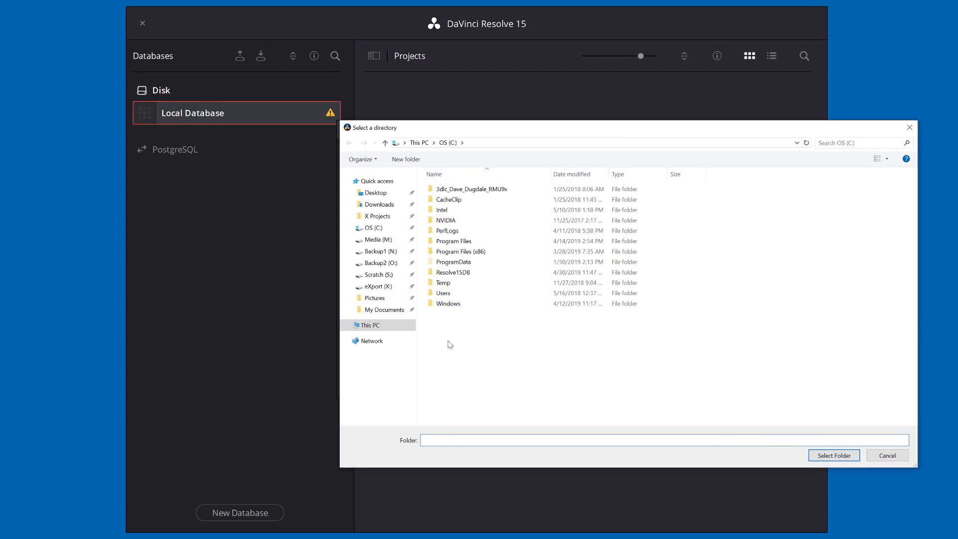
click(382, 229)
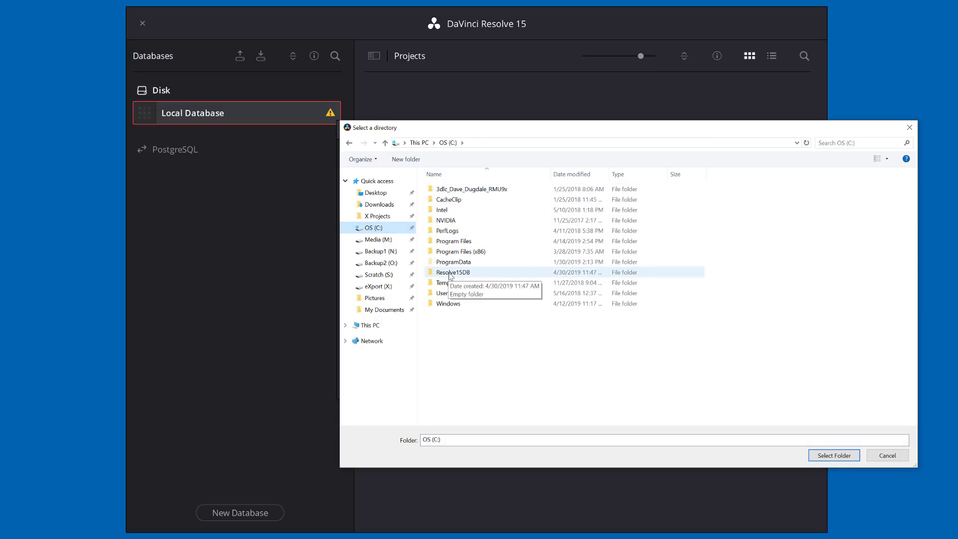
click(430, 274)
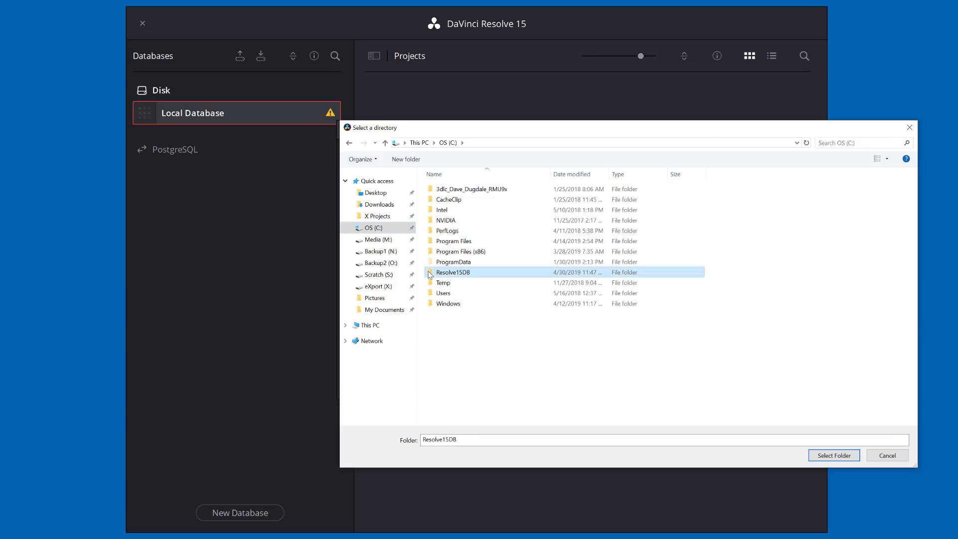
click(830, 457)
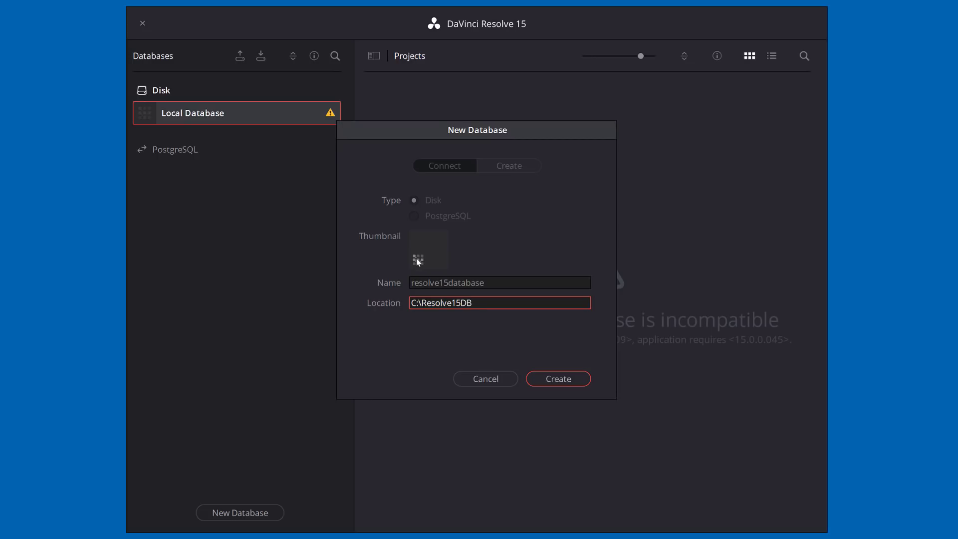
click(559, 379)
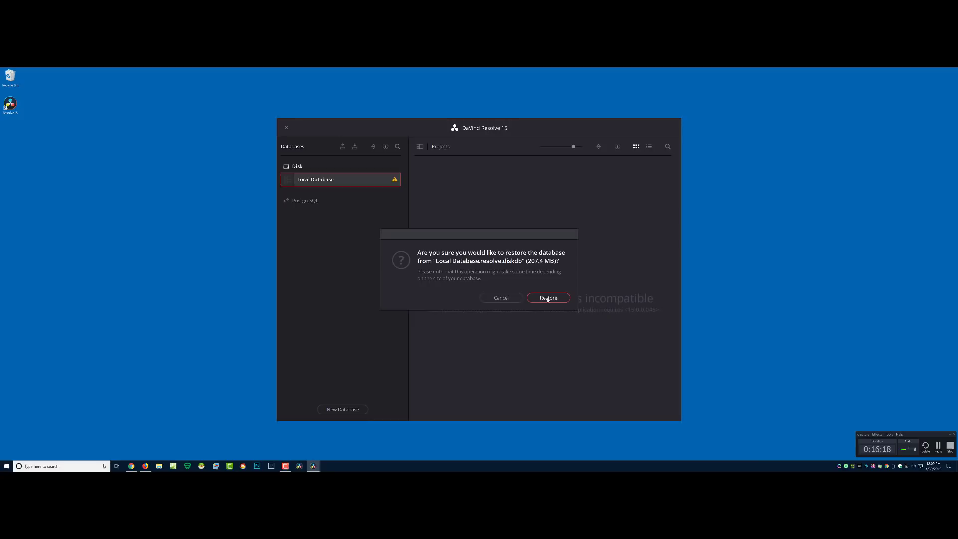
click(547, 298)
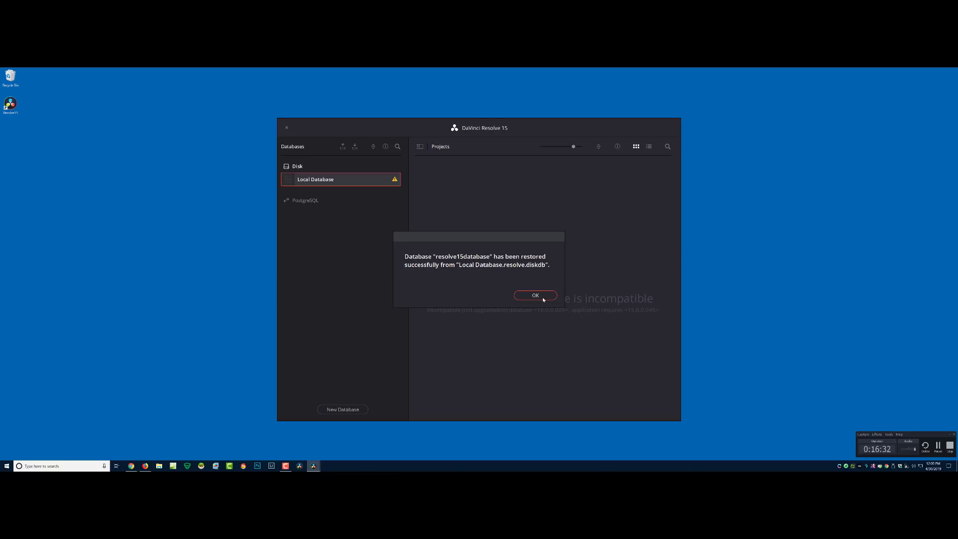
click(544, 296)
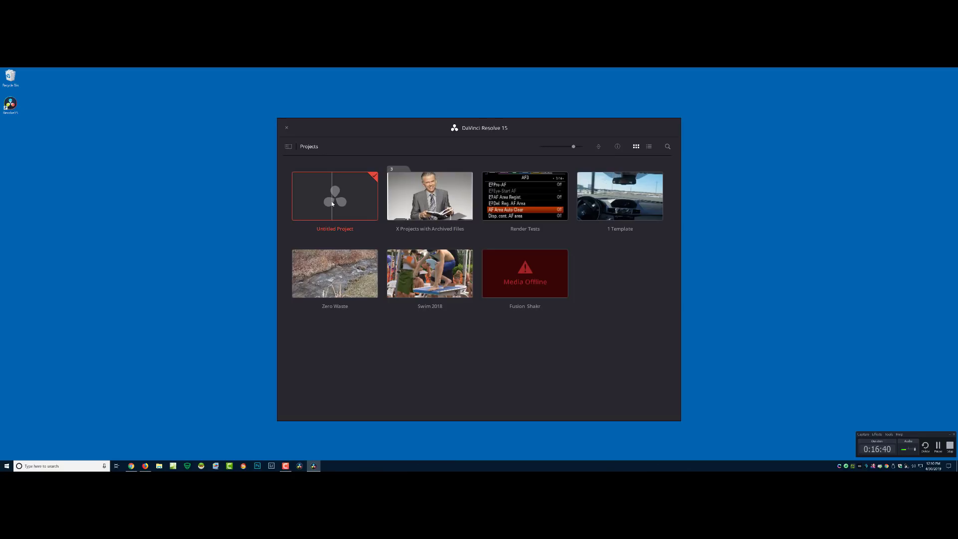
- Open the Render Tests project from the restored database and close the floating Scopes window
double_click(534, 206)
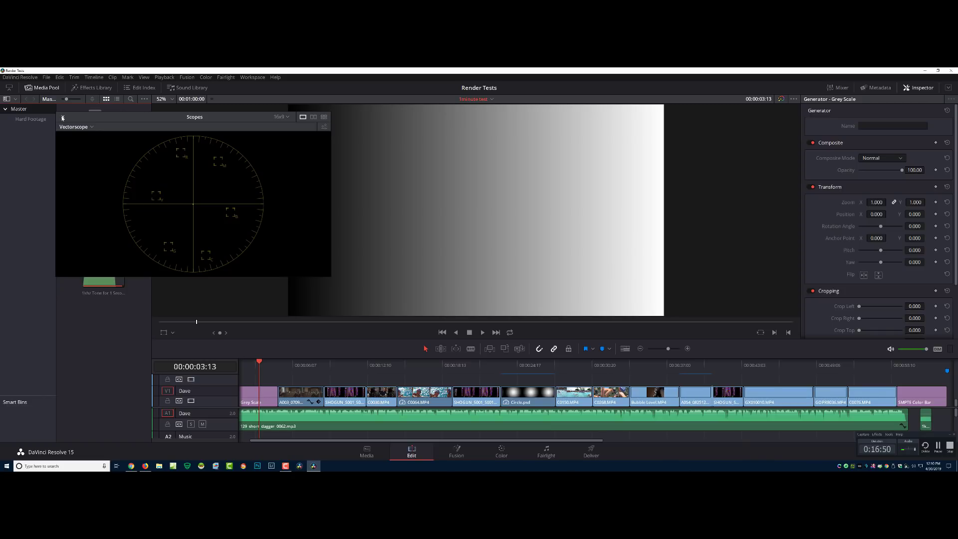
click(324, 128)
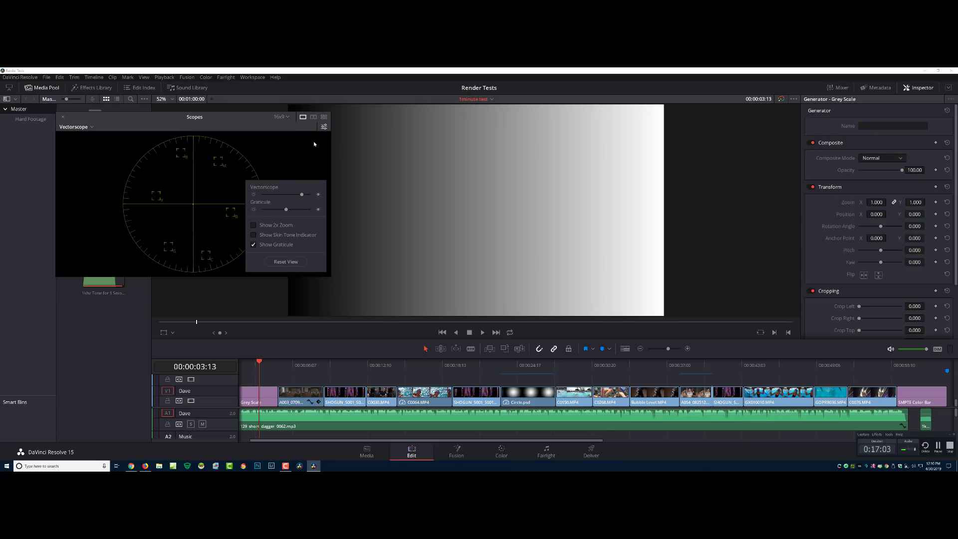
click(63, 117)
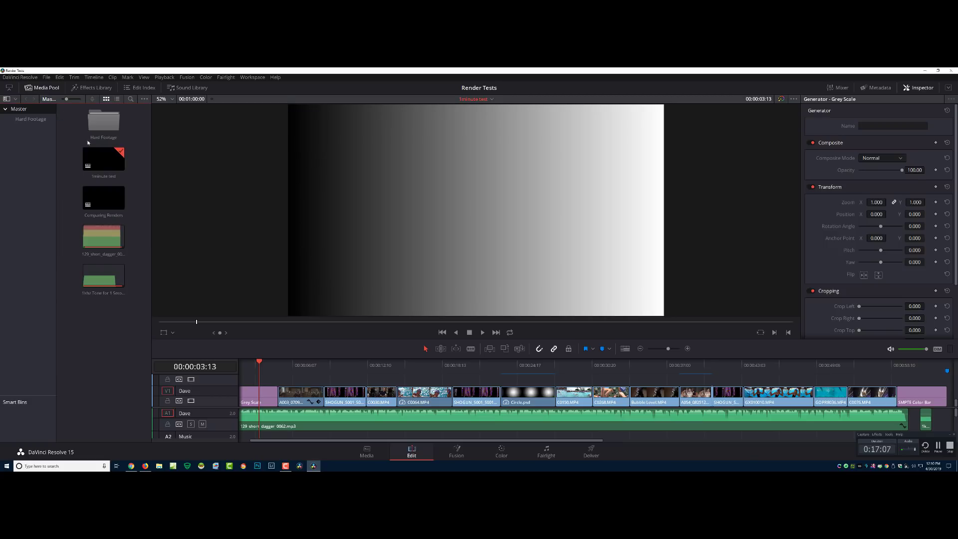
- Check the A003 clip at 00:00:06:05 across the Media, Fusion and Color pages, and view the About DaVinci Resolve information
click(292, 365)
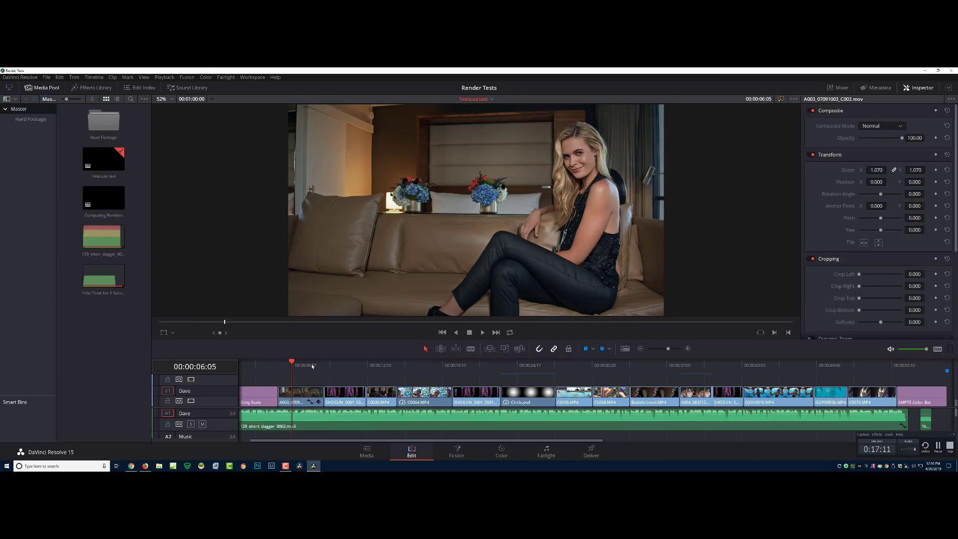
click(366, 450)
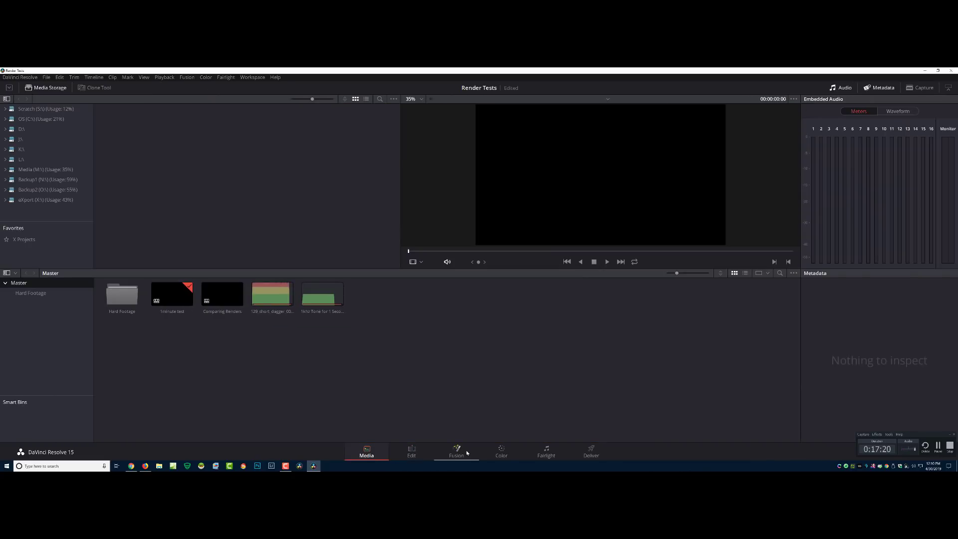
click(456, 452)
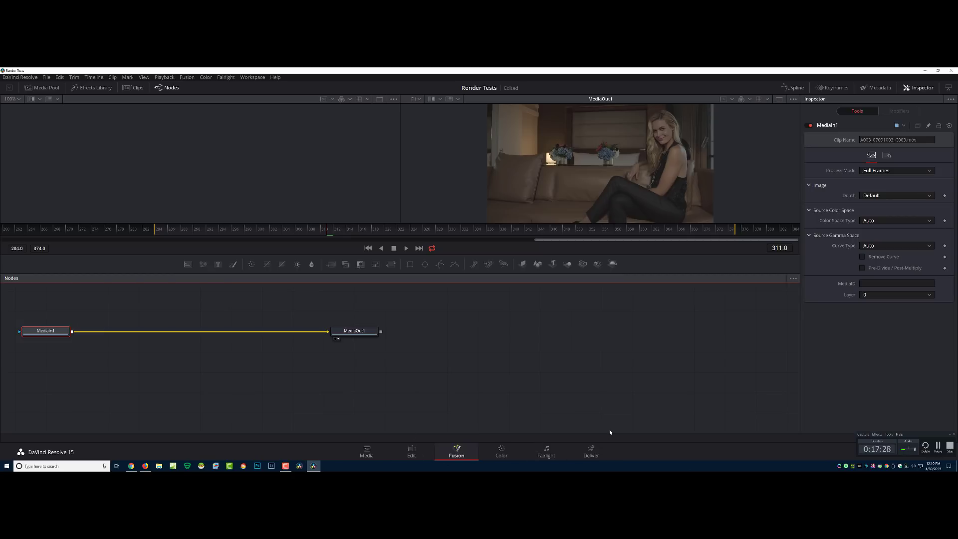
click(503, 450)
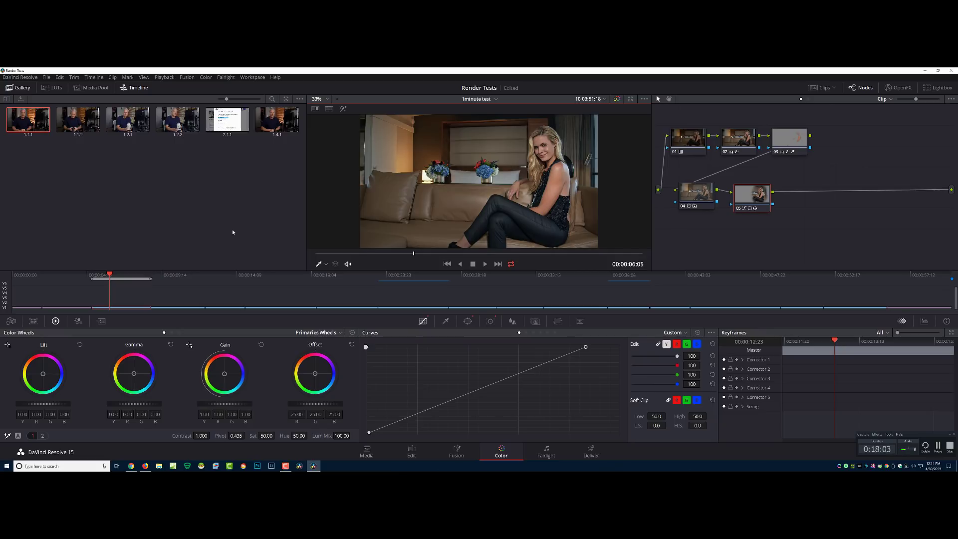
click(20, 77)
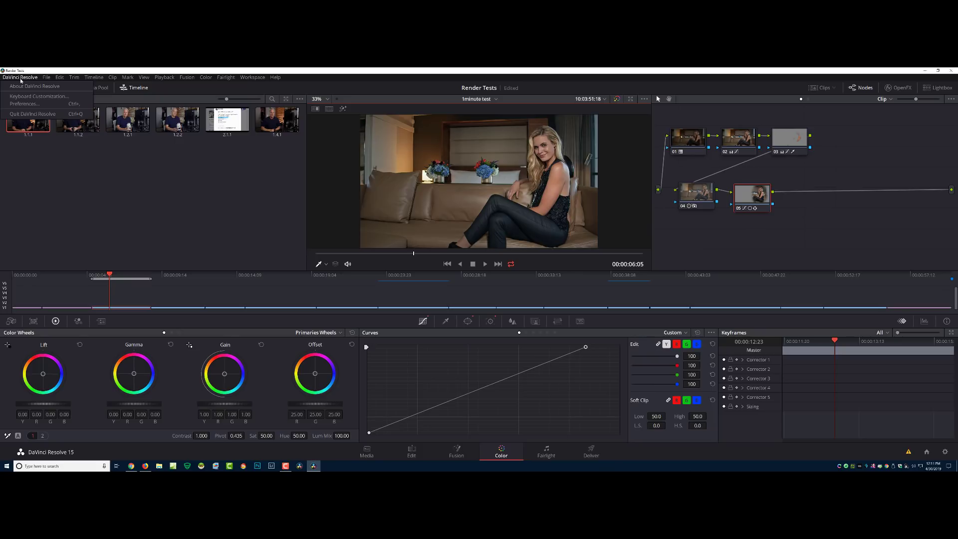
click(22, 86)
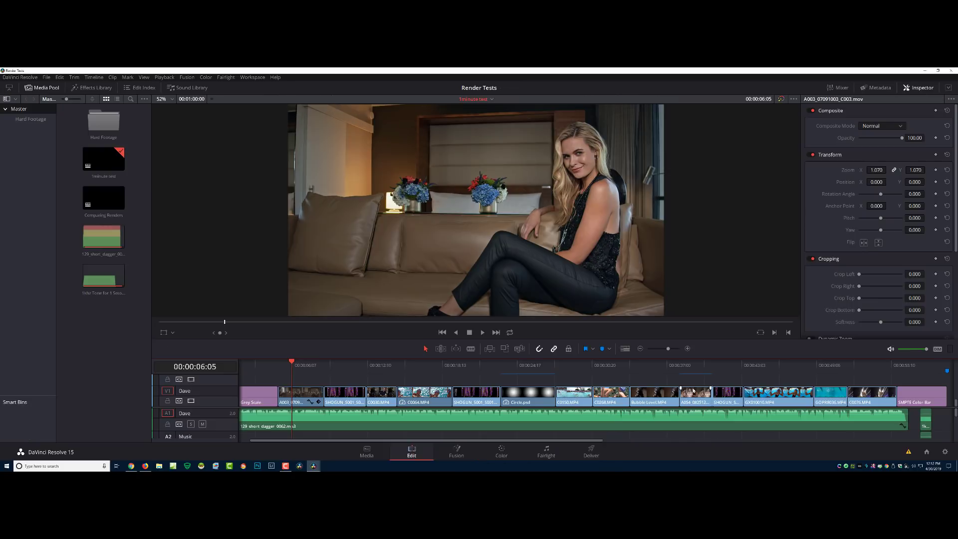
- Play the second half of the timeline, restarting from 00:00:33:23 at the Bubble Level clip, to check playback
click(691, 378)
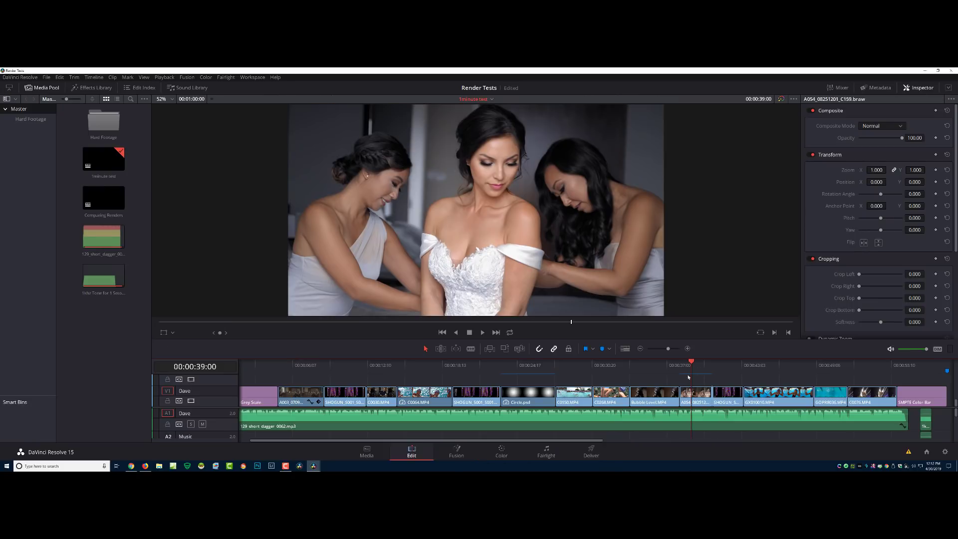
click(672, 366)
key(space)
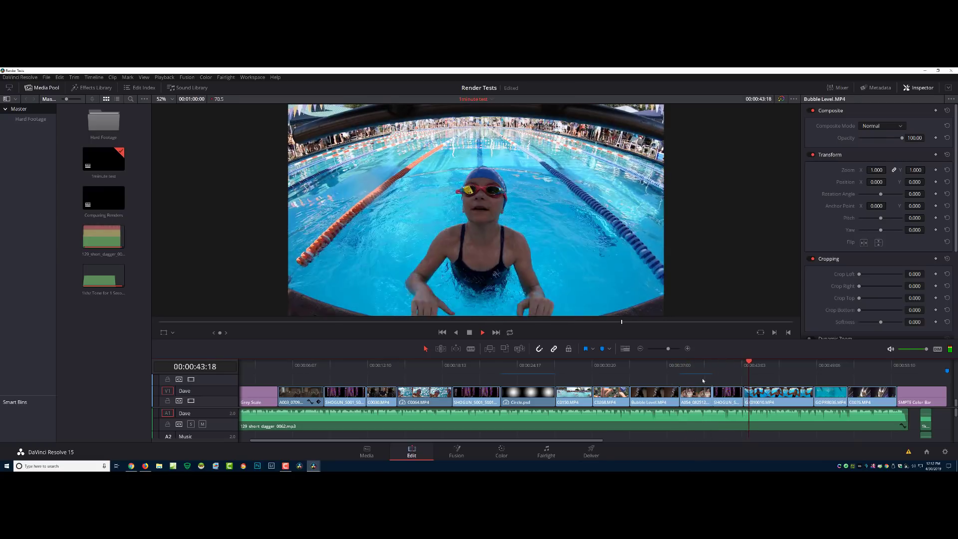
key(space)
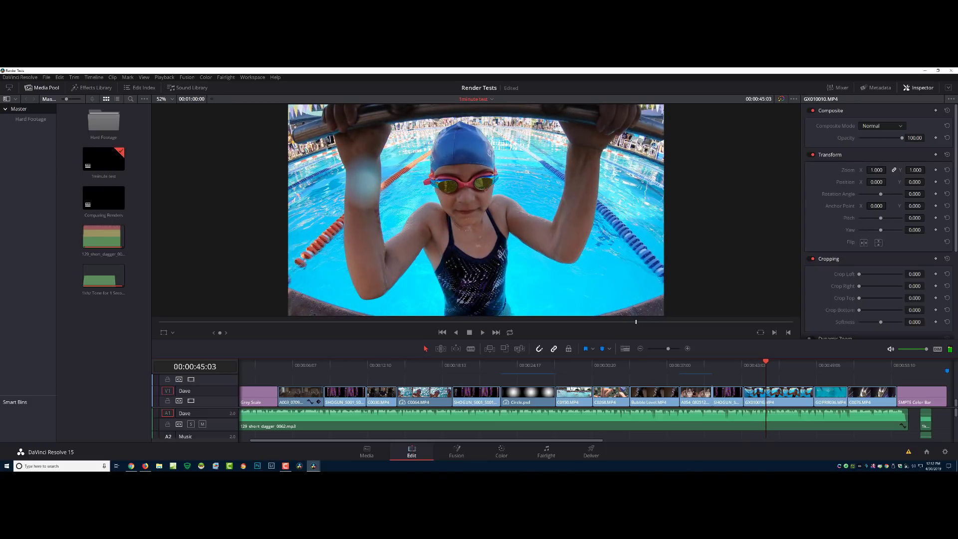
click(629, 366)
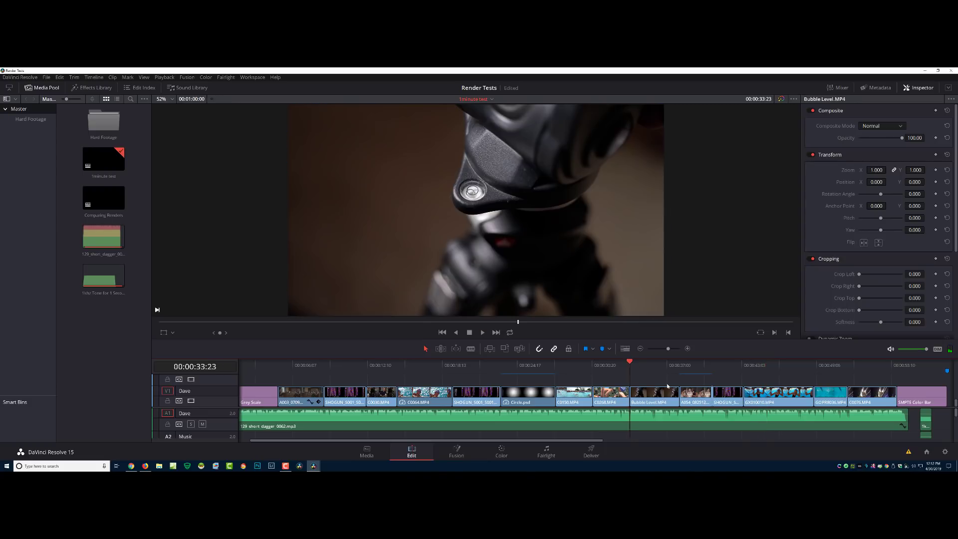
key(space)
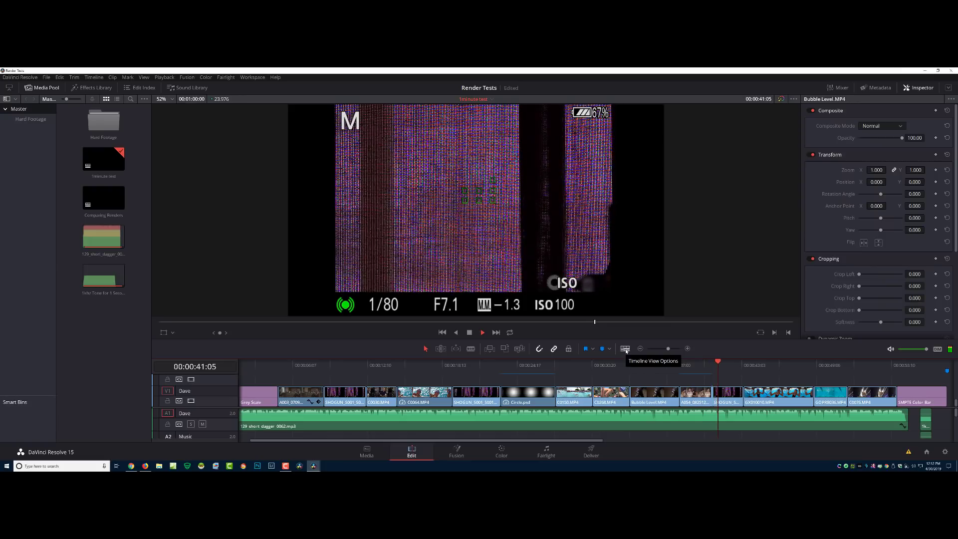
key(space)
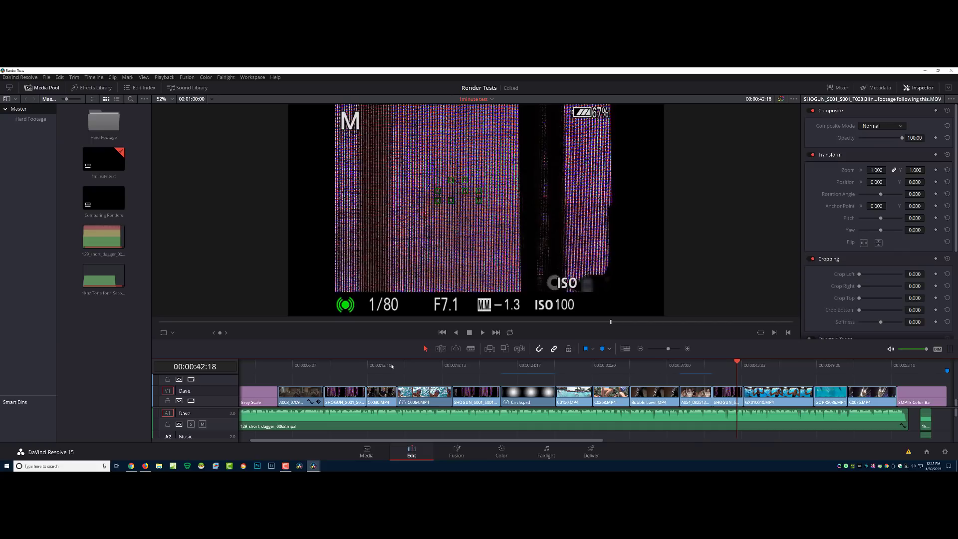
- Inspect the C0064, A003 and SHOGUN clips in the first part of the timeline
click(408, 365)
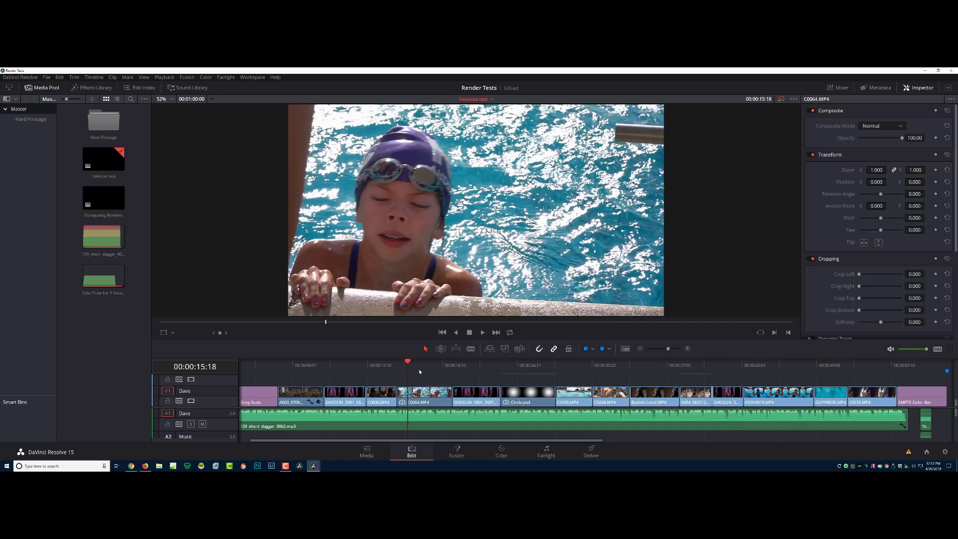
click(291, 367)
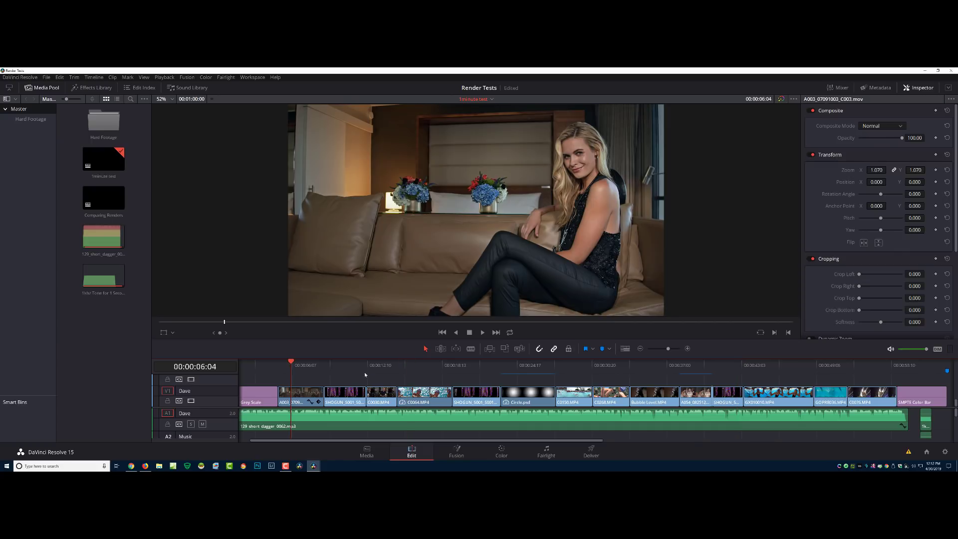
drag(364, 372, 344, 372)
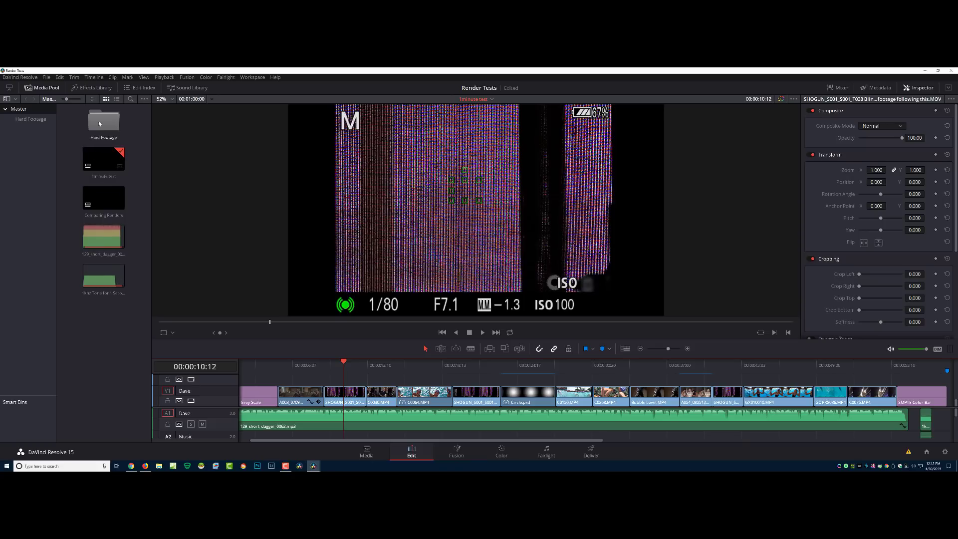
click(252, 78)
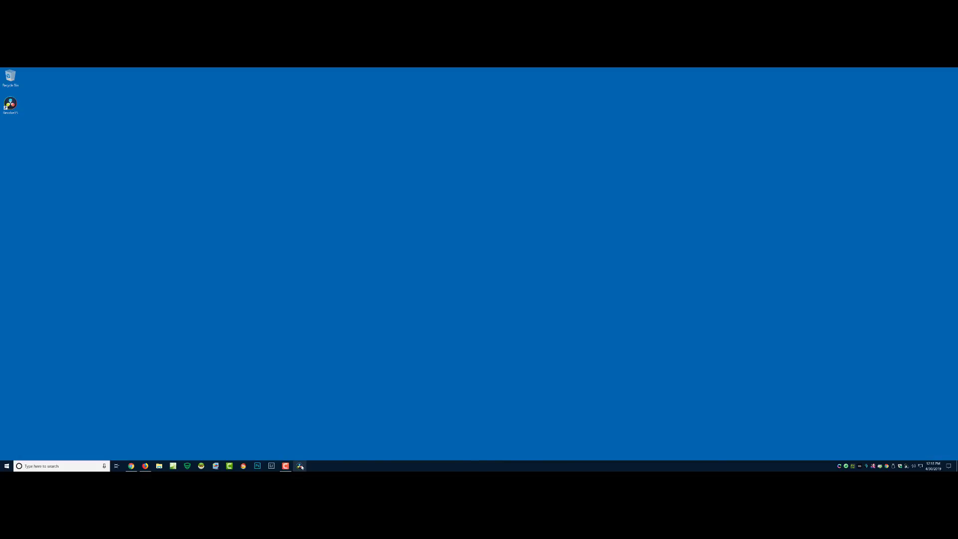
- Launch DaVinci Resolve 16, make its project manager window wider and shorter, and open the Render Tests project
click(299, 466)
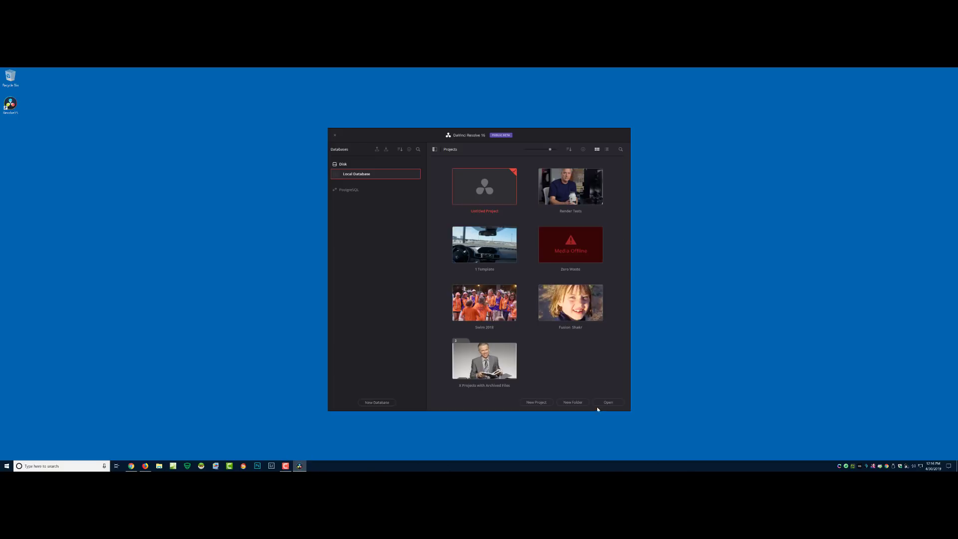
drag(597, 410, 599, 333)
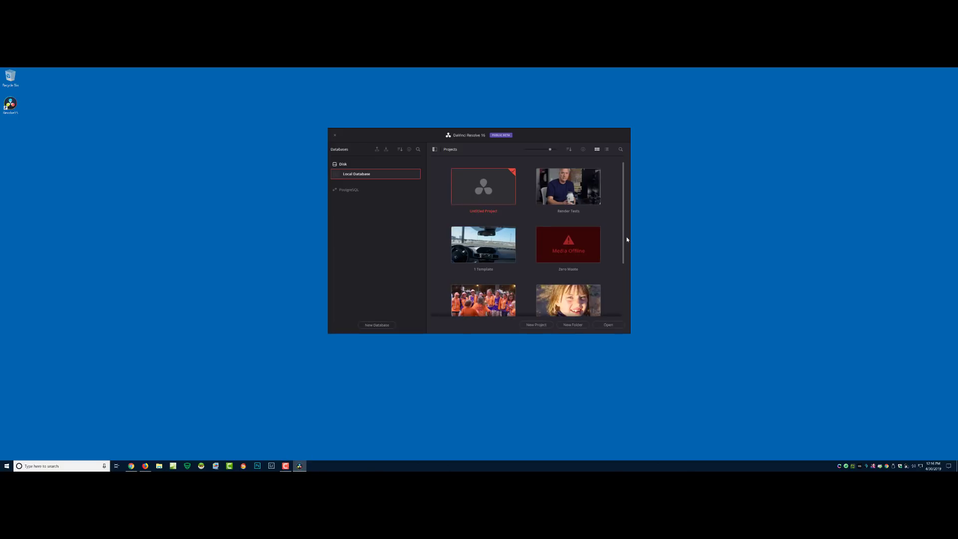
drag(630, 236, 702, 237)
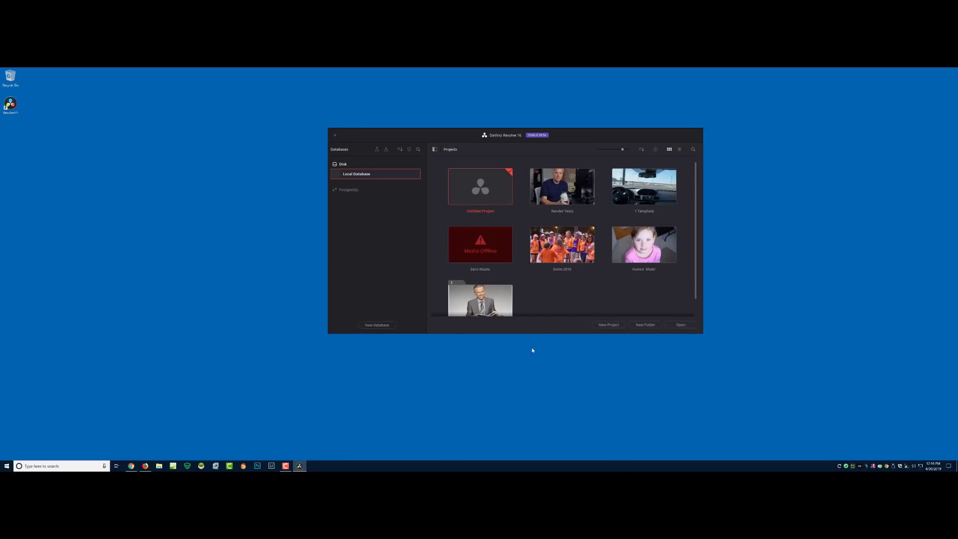
drag(541, 336, 541, 359)
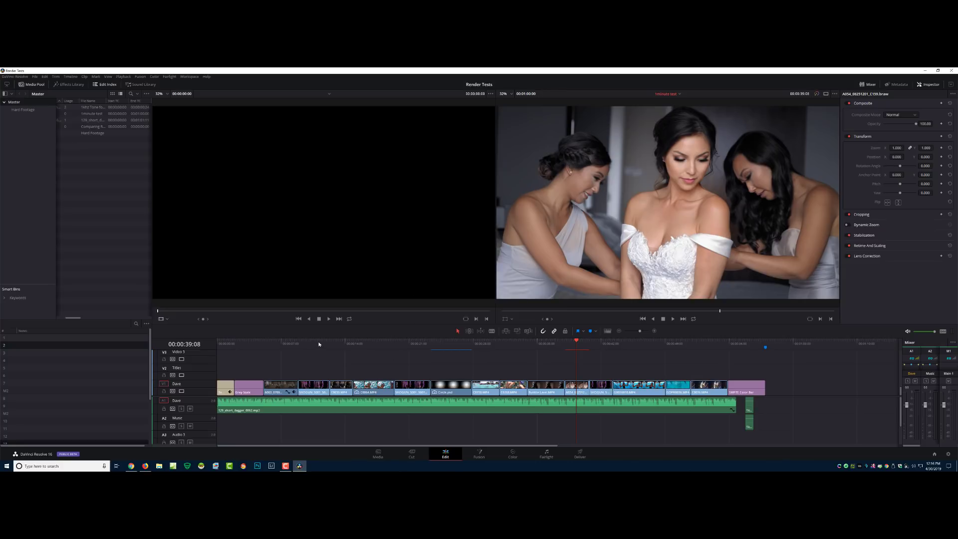
- Place the playhead at 00:00:06:20 on the A003 clip and look through the Dual Screen and Layout Presets workspace options
click(280, 346)
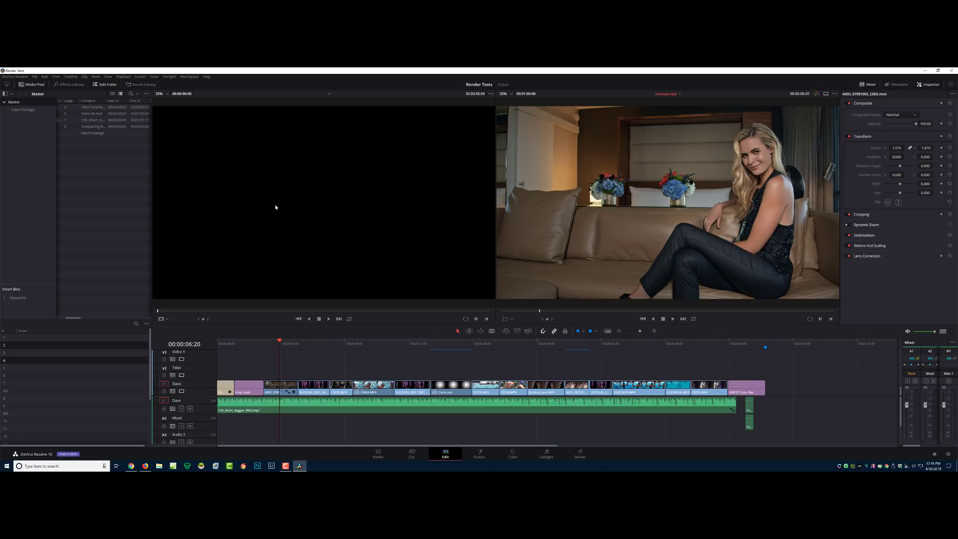
click(187, 77)
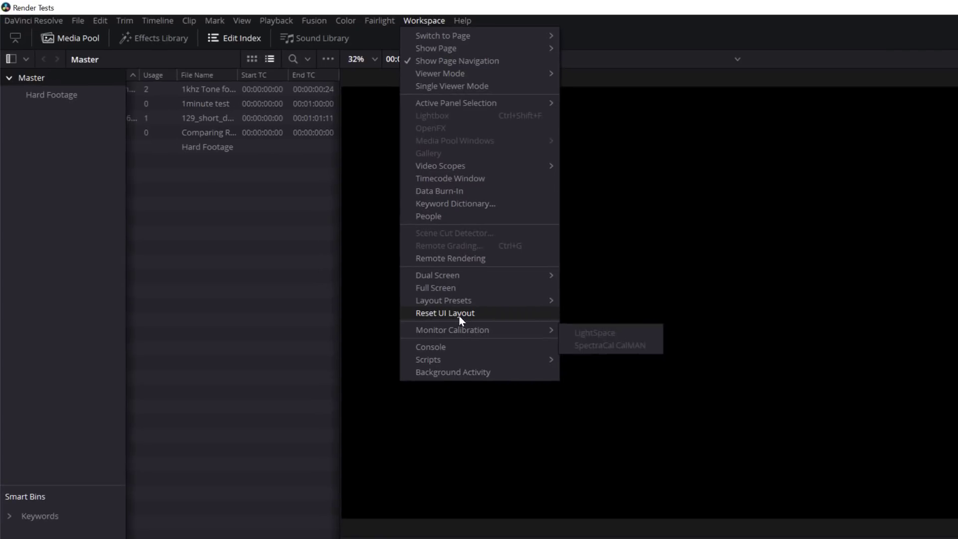
mouse_move(460, 277)
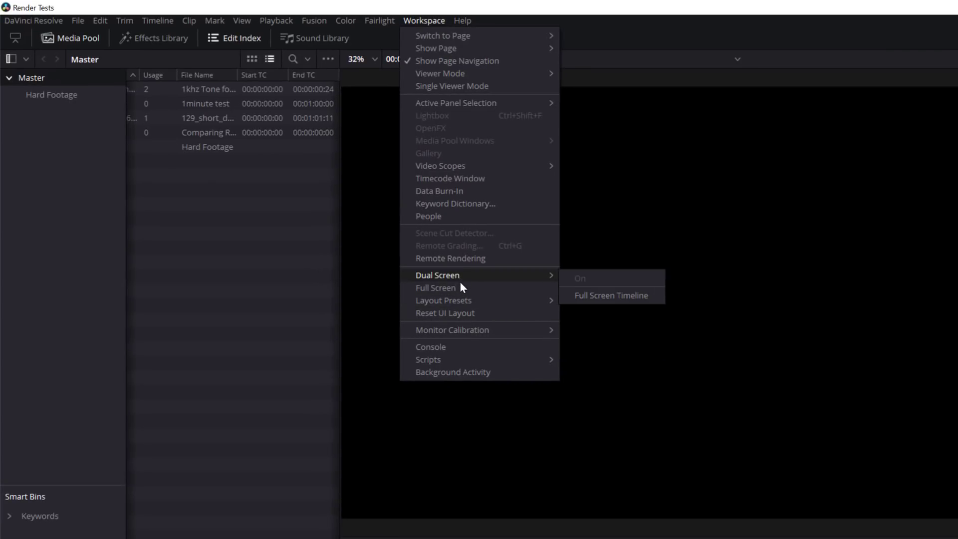
mouse_move(460, 298)
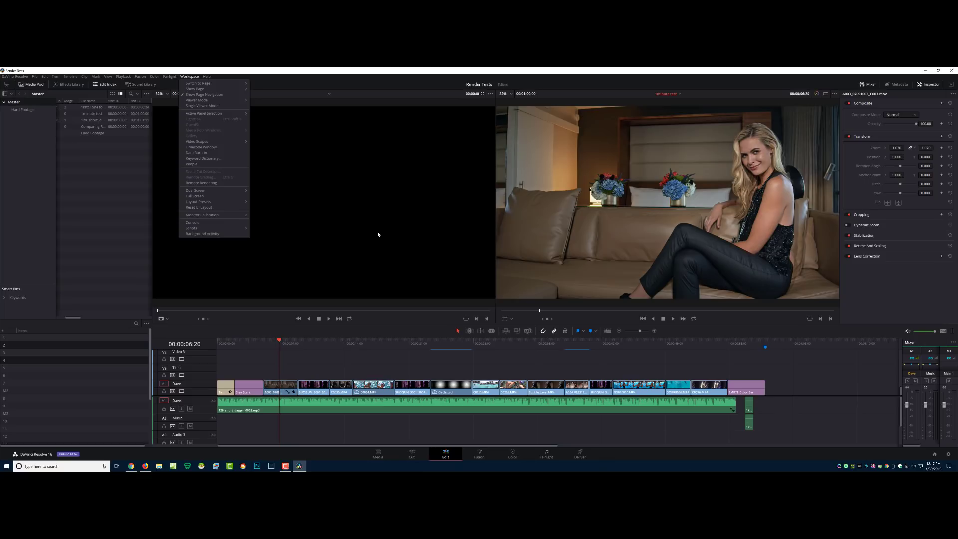
- On the Color page, set the custom curve's histogram to Output and pull the curve's white point inward along the upper edge
click(515, 456)
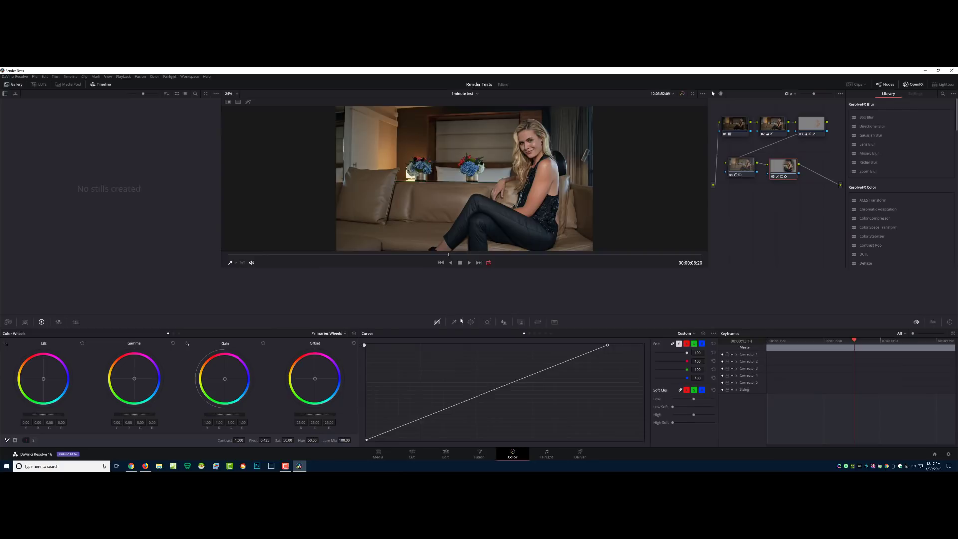
click(437, 322)
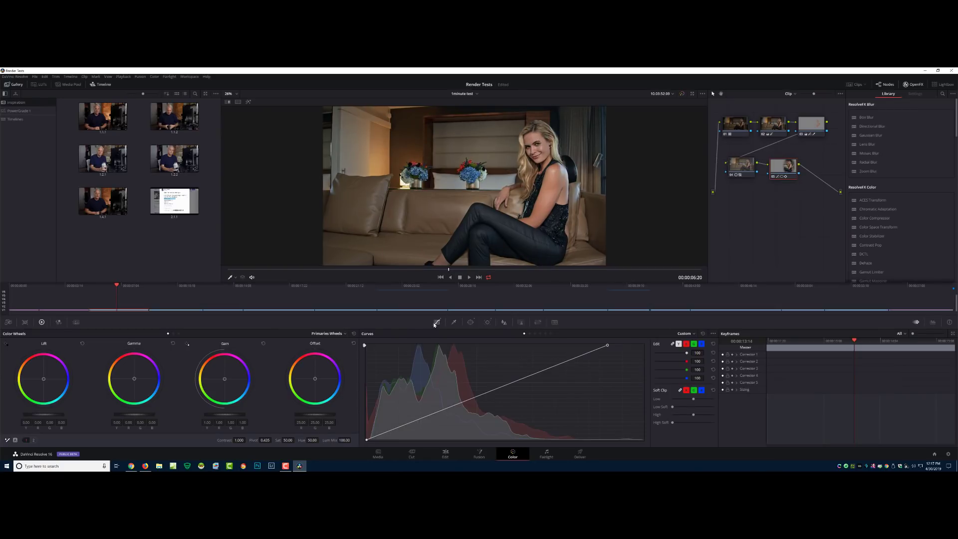
click(713, 333)
mouse_move(728, 385)
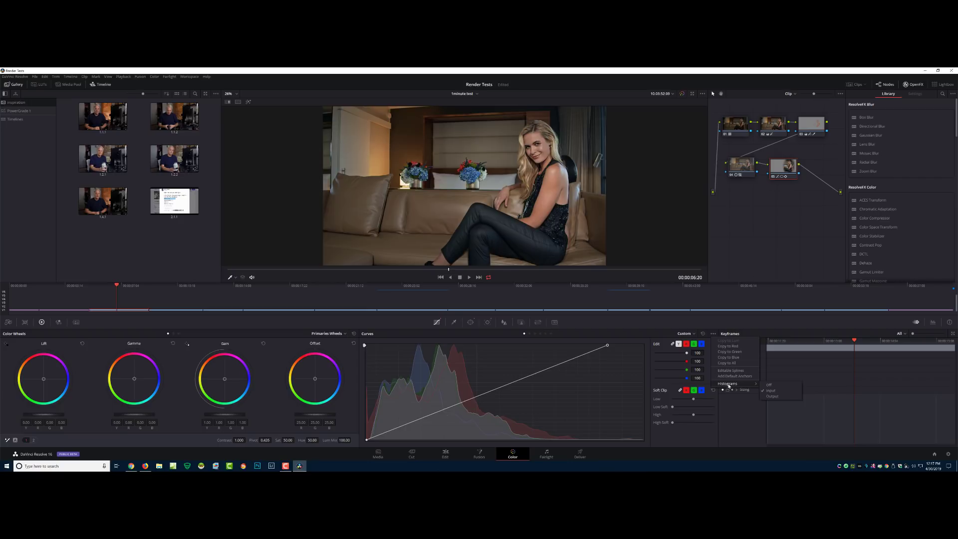
click(772, 396)
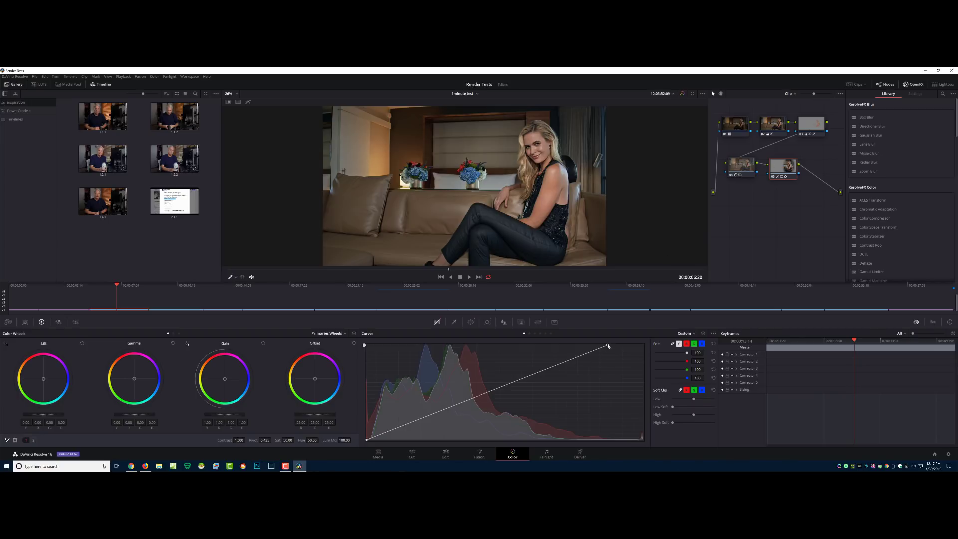
drag(607, 345, 576, 348)
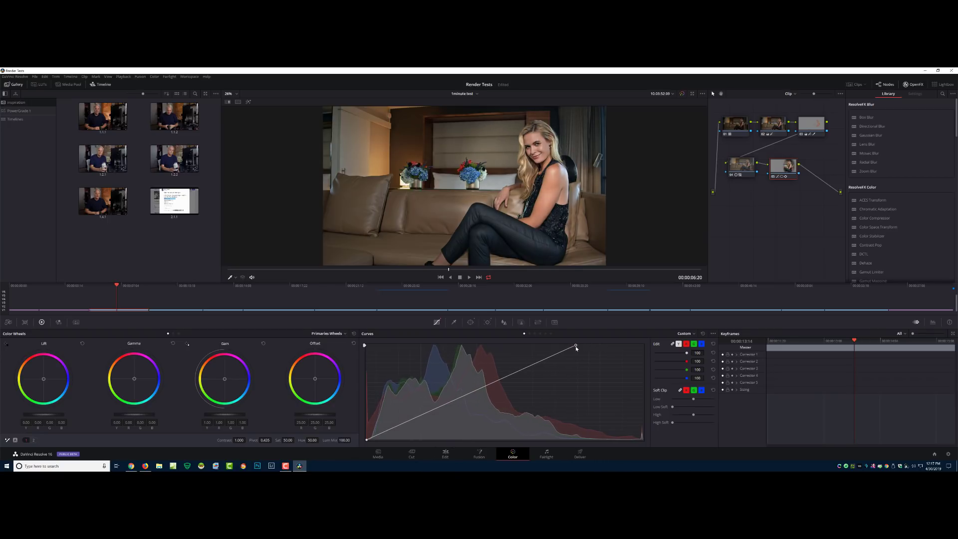